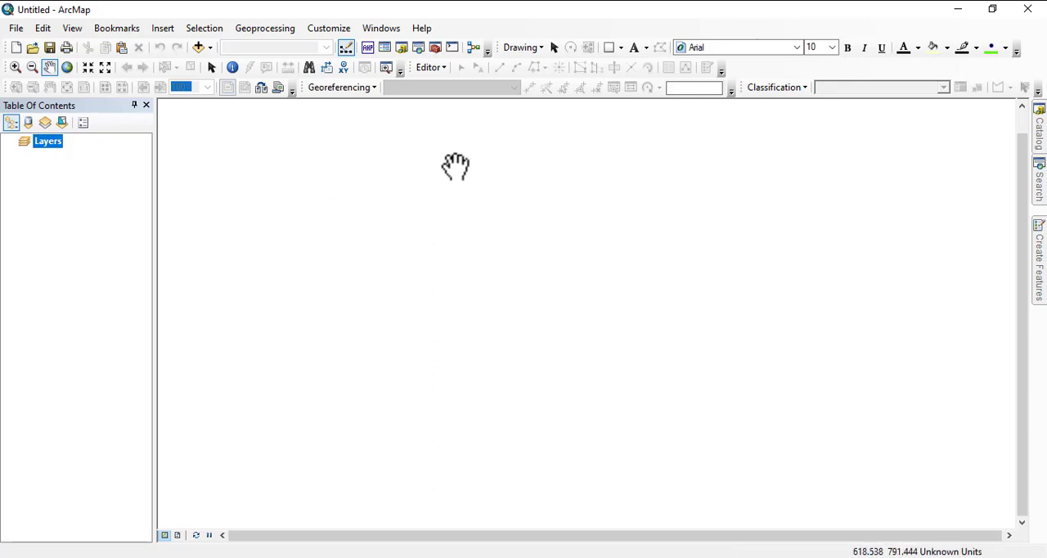
# Locate the ABU.mdb and zaria.gdb geodatabases in the gis training folder of the catalog.
pyautogui.click(1038, 145)
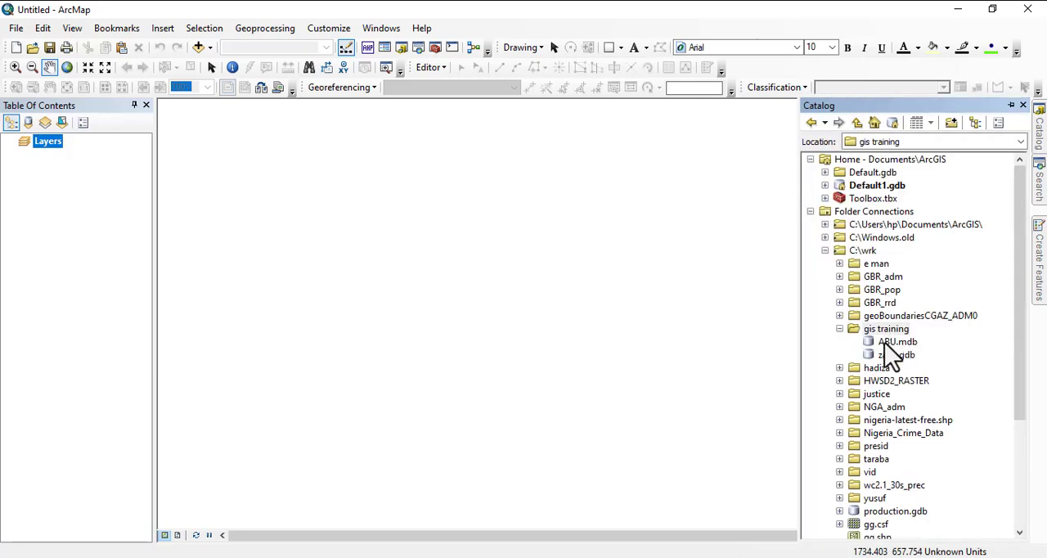
pyautogui.click(884, 341)
pyautogui.click(883, 356)
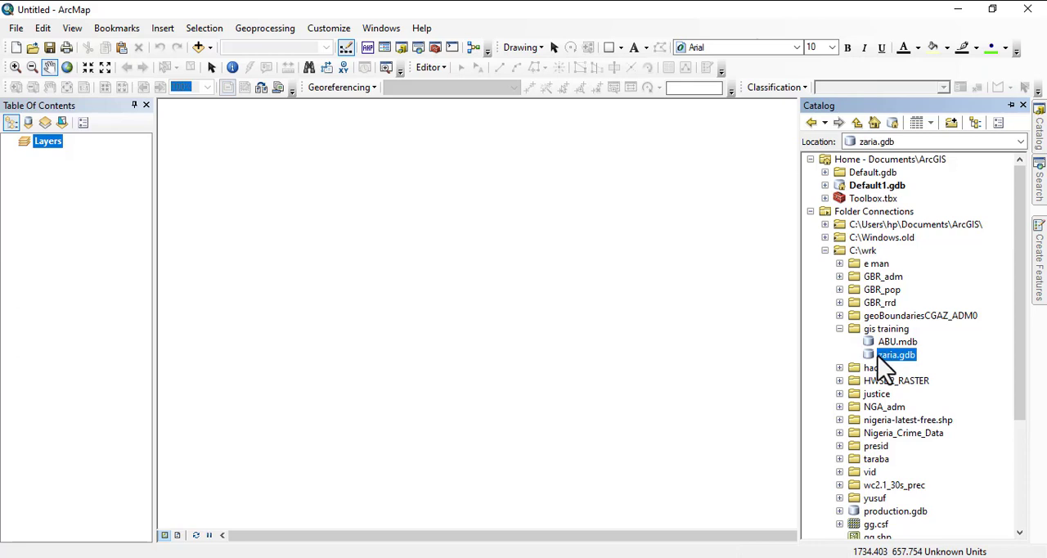
pyautogui.click(887, 344)
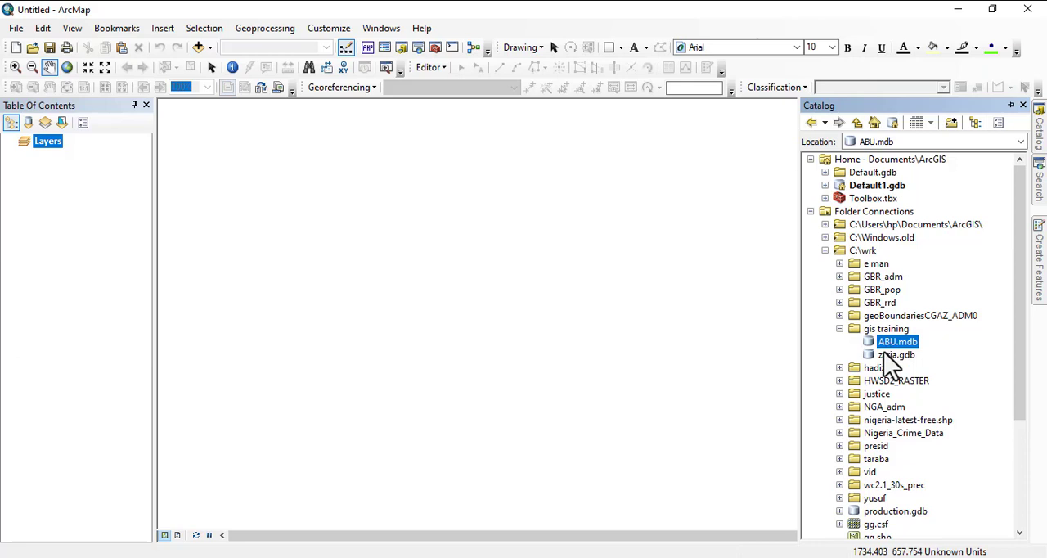
pyautogui.scroll(-1, 888, 360)
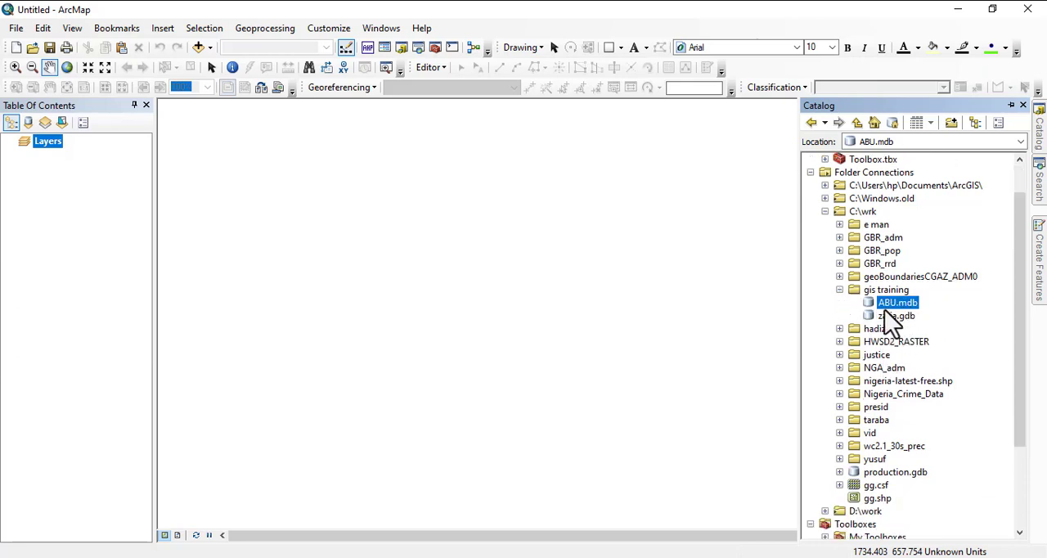
pyautogui.click(883, 316)
pyautogui.click(895, 305)
# Start a new feature dataset in the ABU.mdb geodatabase and name it Environmental_Design.
pyautogui.rightClick(894, 306)
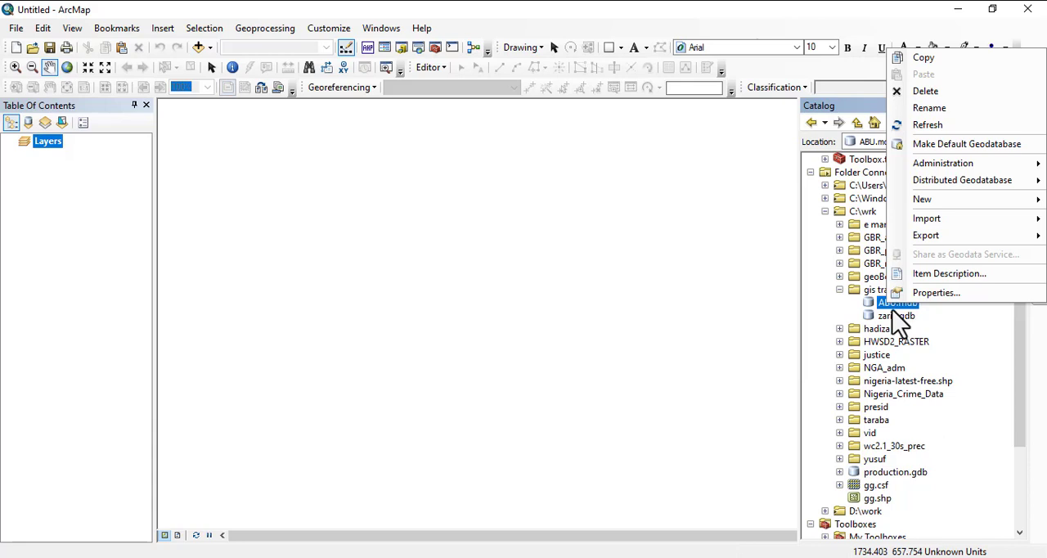
pyautogui.click(876, 306)
pyautogui.rightClick(899, 318)
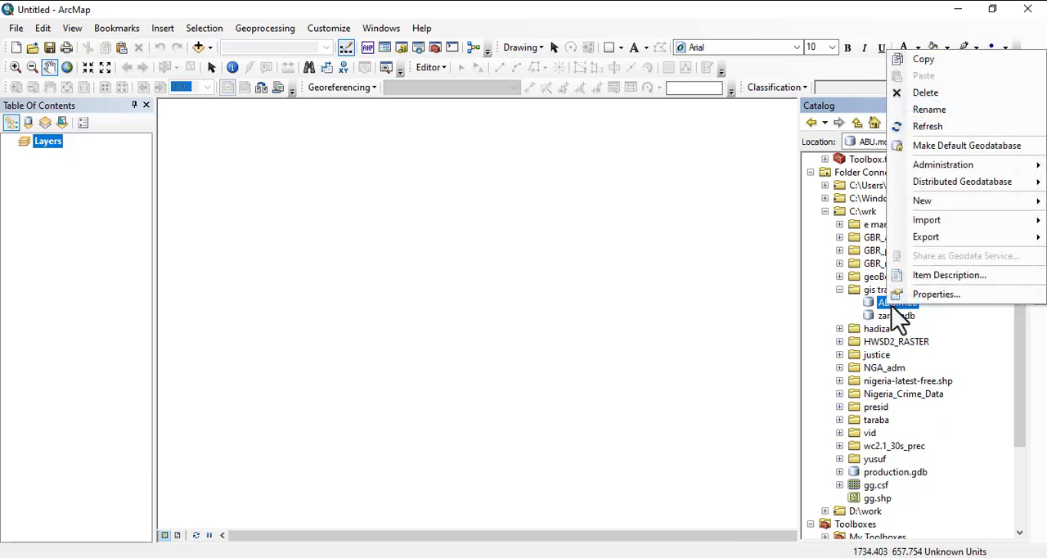
pyautogui.moveTo(933, 202)
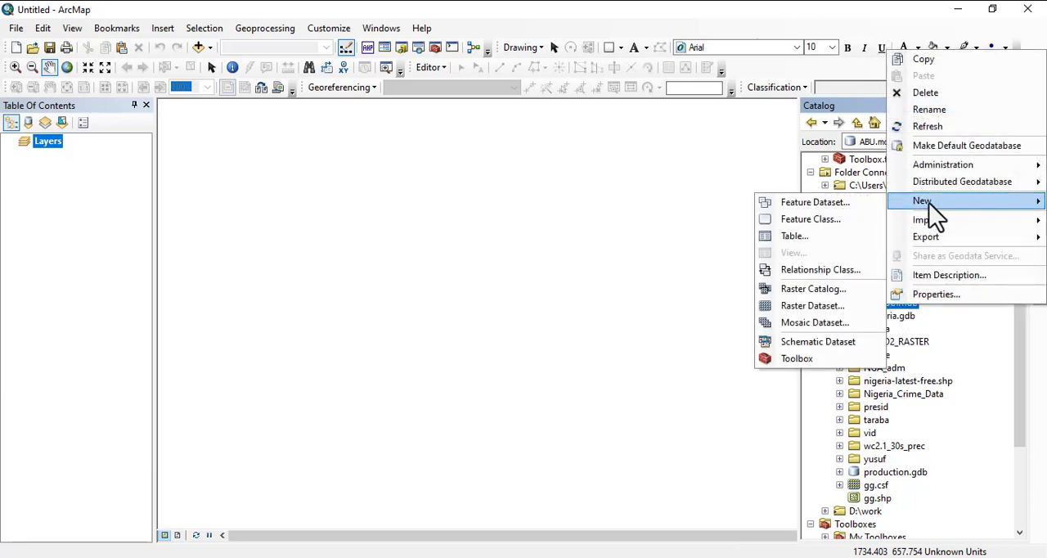
pyautogui.click(814, 205)
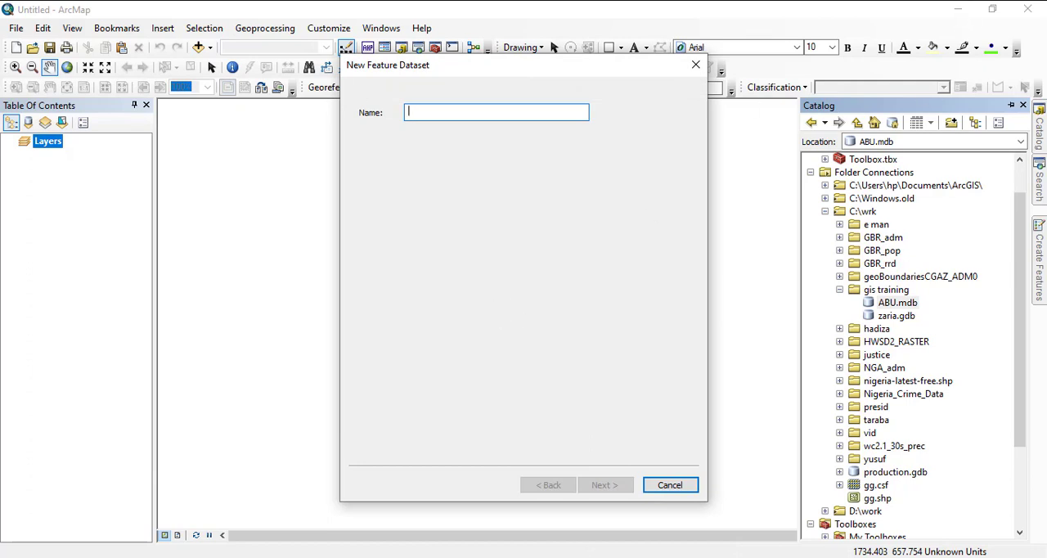
pyautogui.click(585, 557)
pyautogui.click(416, 116)
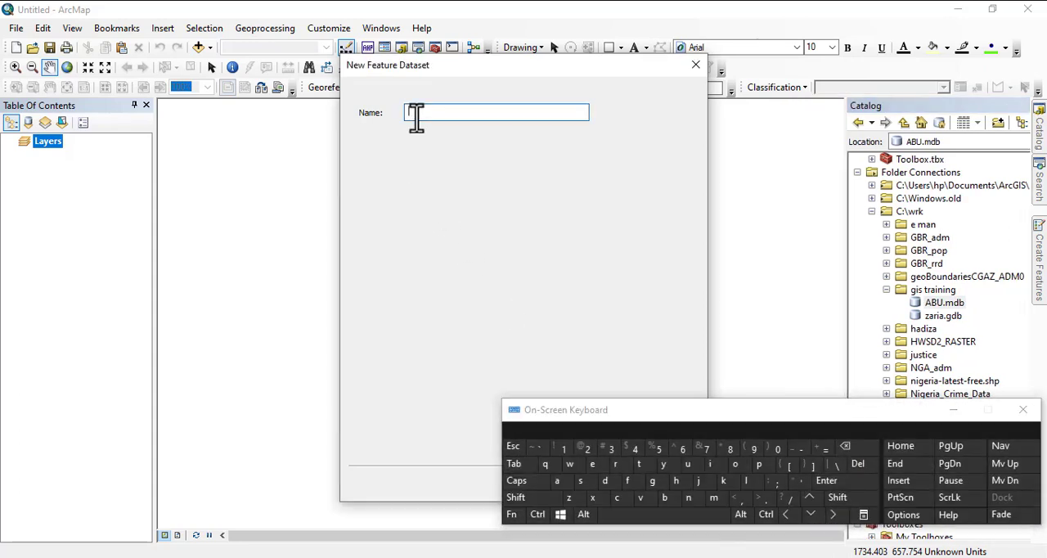
pyautogui.write('e')
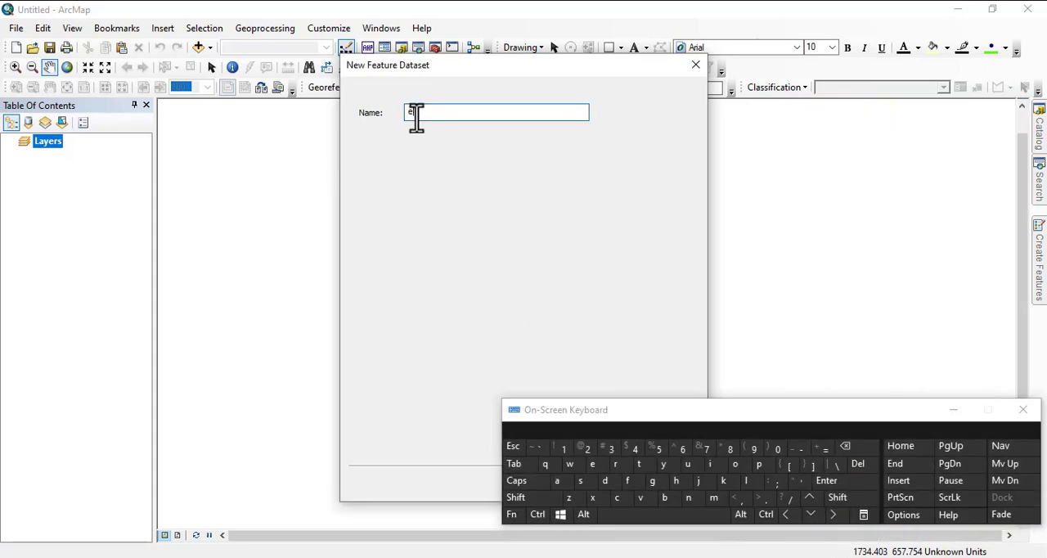
pyautogui.press('BackSpace')
pyautogui.write('Envir')
pyautogui.click(735, 464)
pyautogui.click(689, 501)
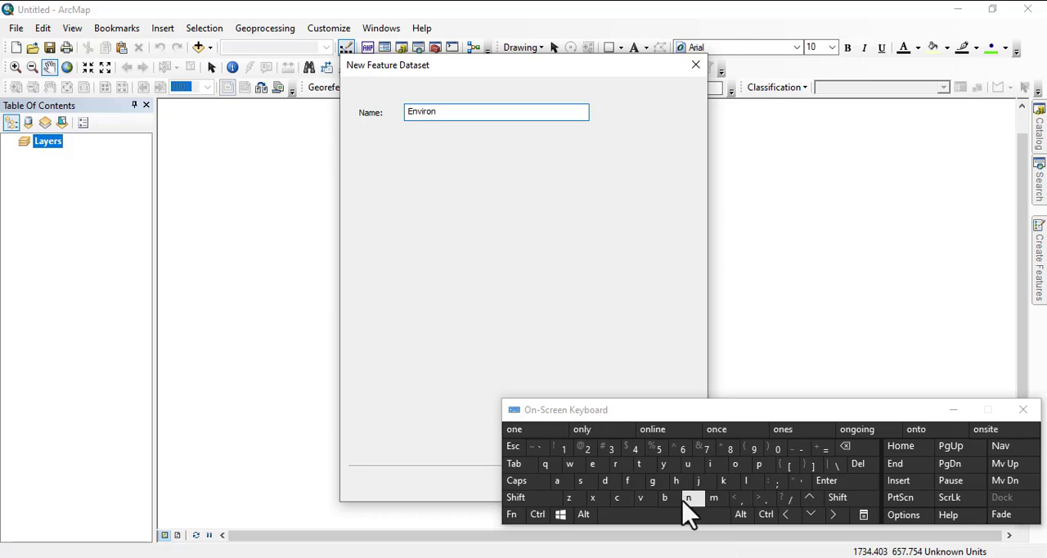
pyautogui.click(713, 499)
pyautogui.click(595, 465)
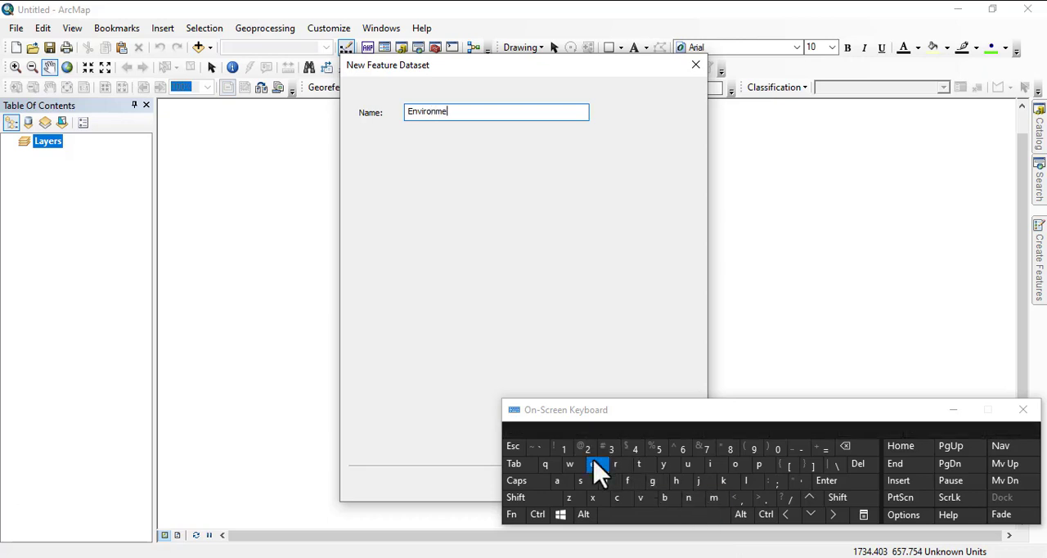
pyautogui.click(691, 502)
pyautogui.click(640, 466)
pyautogui.click(559, 482)
pyautogui.click(745, 484)
pyautogui.press('shift')
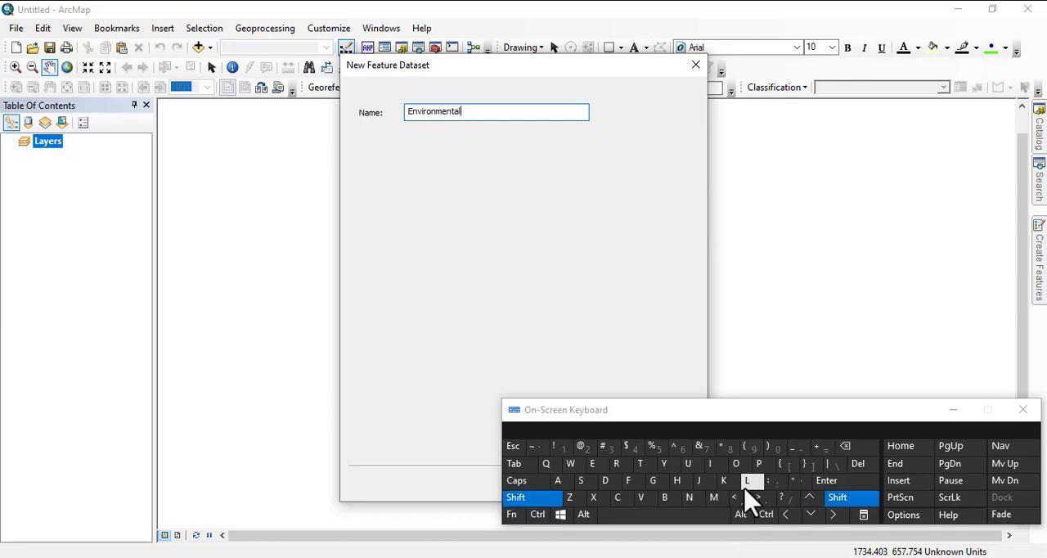
pyautogui.write('_')
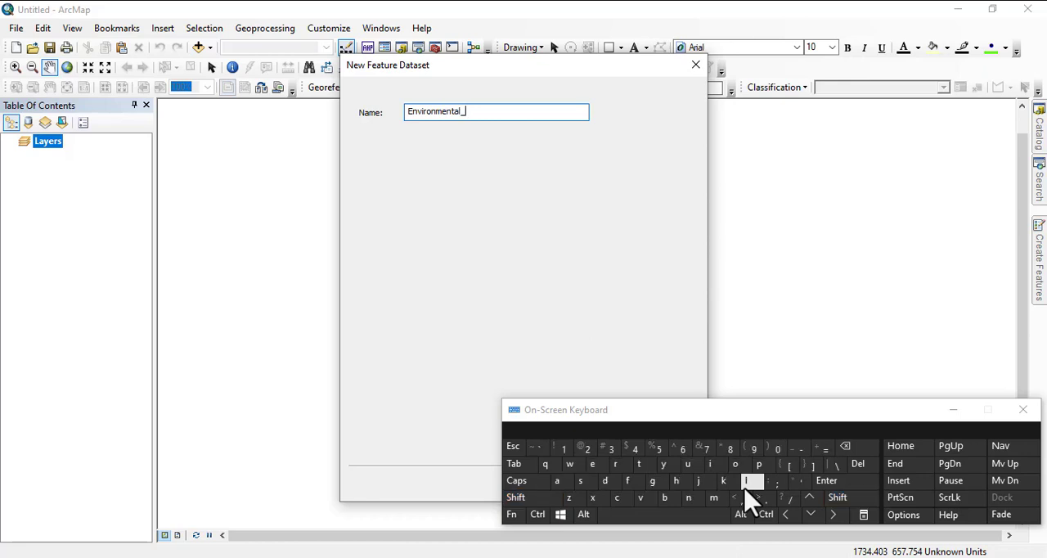
pyautogui.write('Design')
pyautogui.click(959, 410)
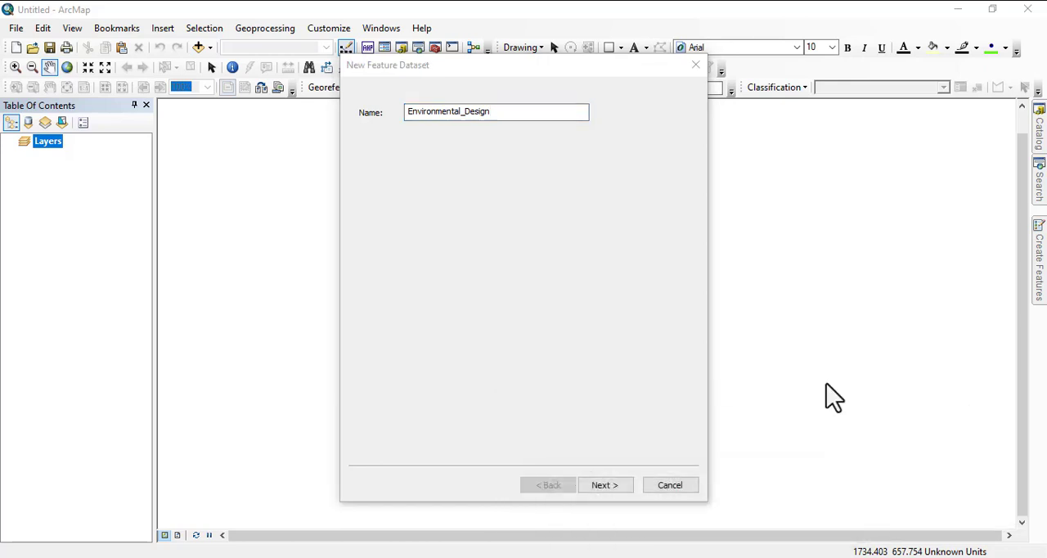
# Assign Minna UTM Zone 32N as the XY coordinate system and finish the dataset with no vertical system and default tolerances.
pyautogui.click(609, 491)
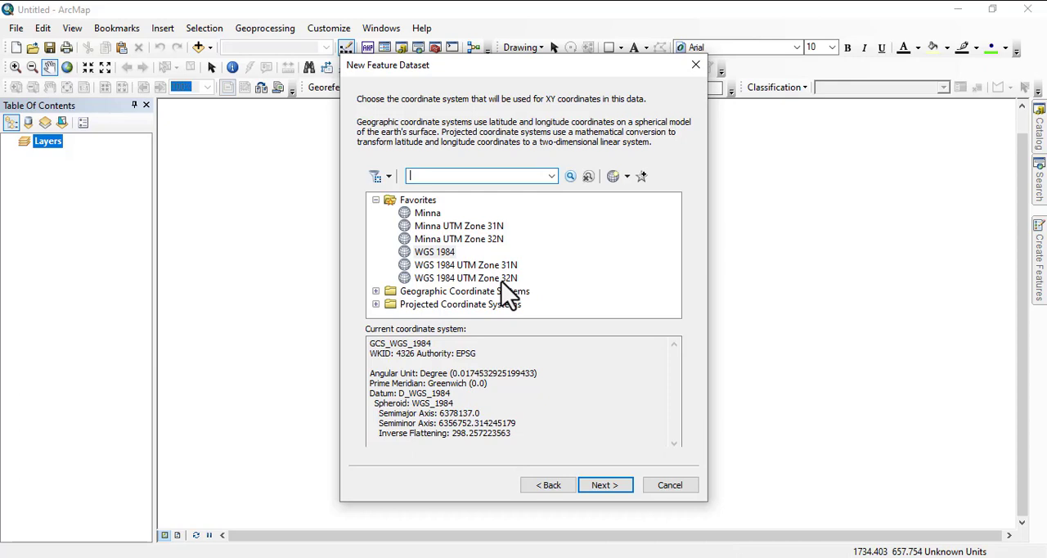
pyautogui.click(458, 240)
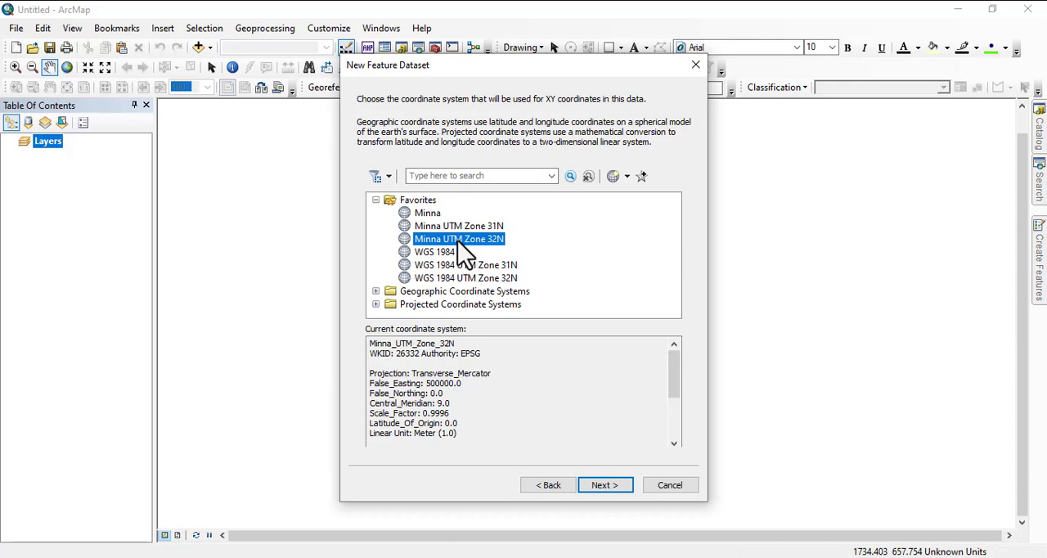
pyautogui.click(603, 486)
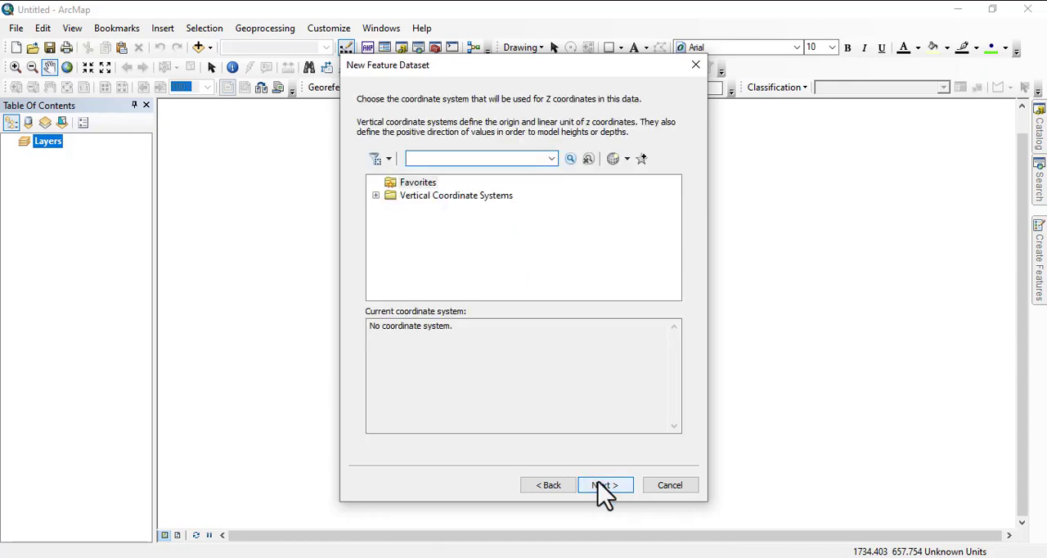
pyautogui.click(604, 486)
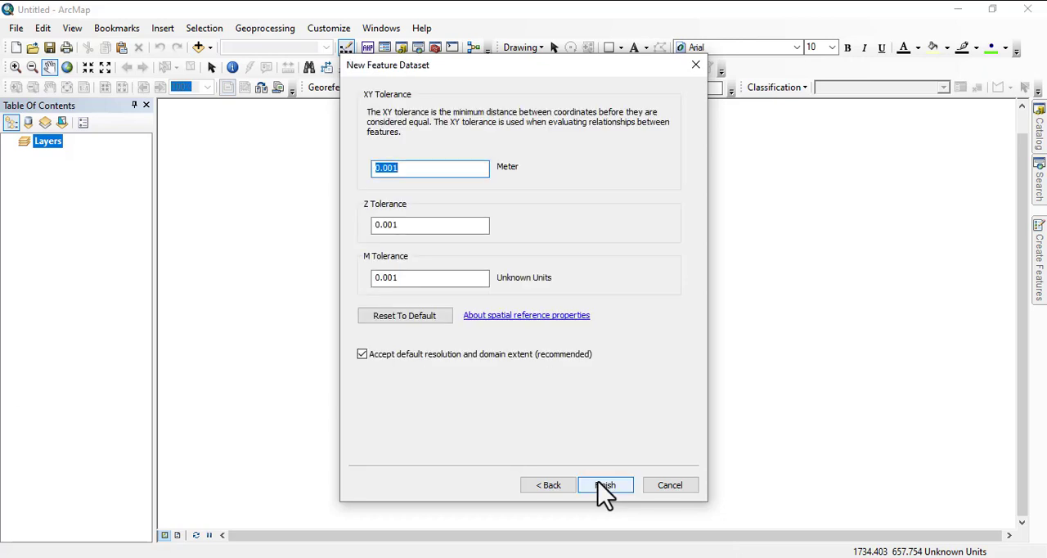
pyautogui.click(598, 486)
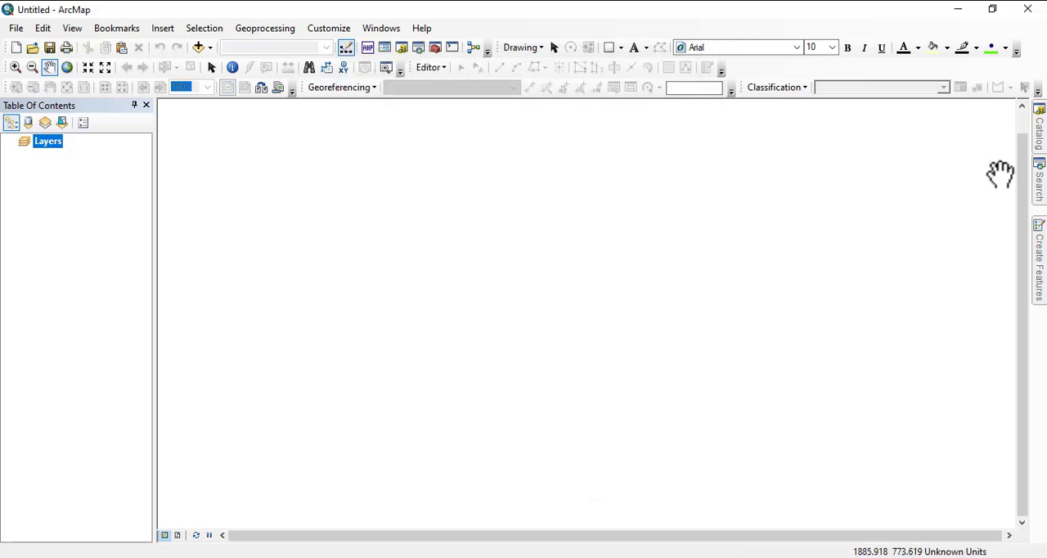
# Start another feature dataset in the ABU.mdb geodatabase and name it Law.
pyautogui.click(1039, 139)
pyautogui.rightClick(883, 306)
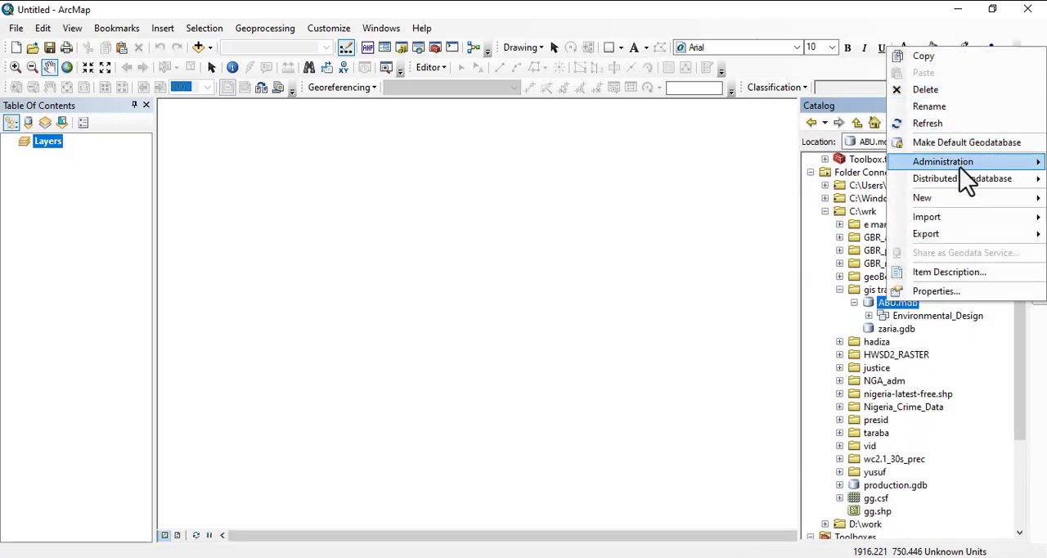
pyautogui.moveTo(940, 202)
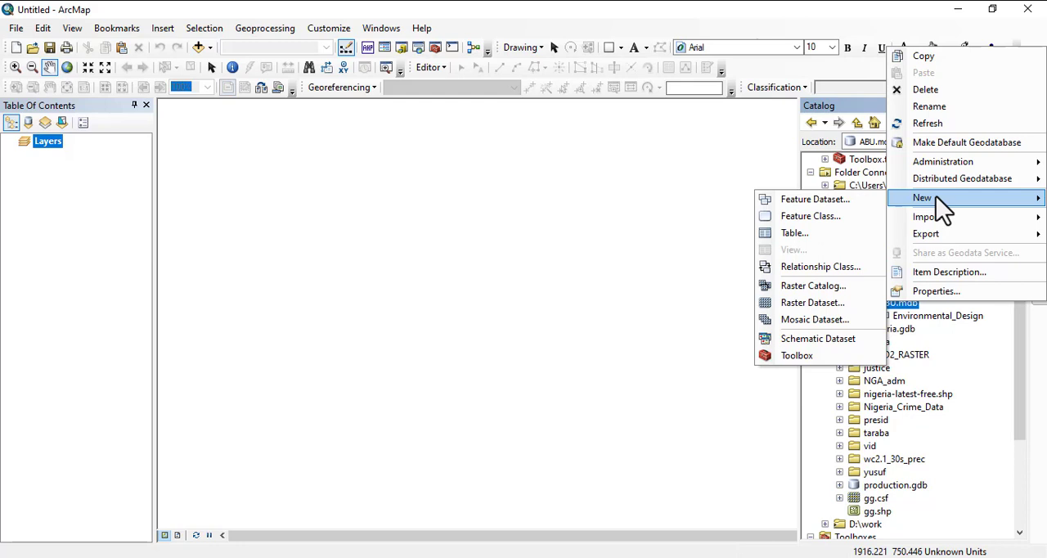
pyautogui.click(851, 201)
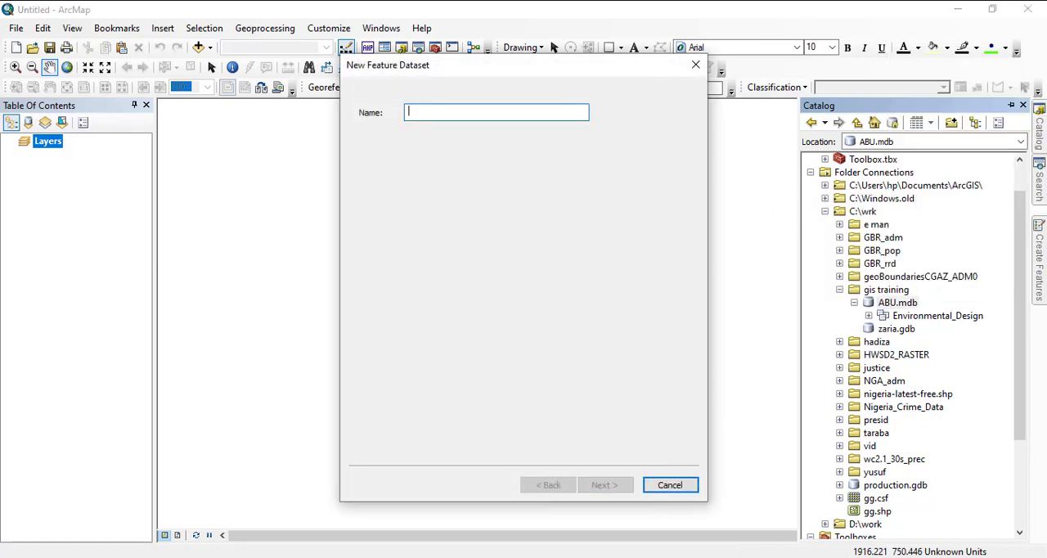
pyautogui.press('ctrl+super+o')
pyautogui.click(479, 109)
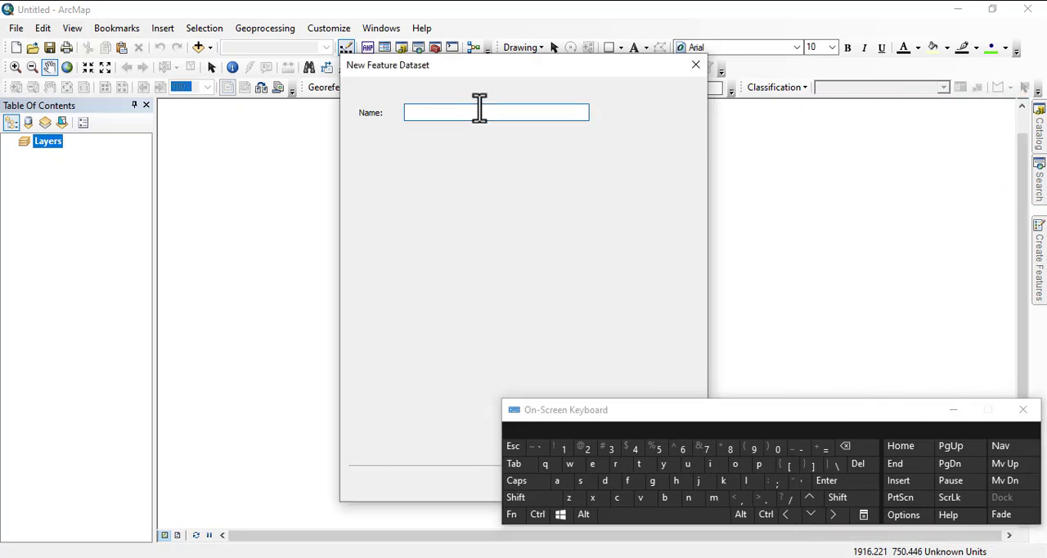
pyautogui.keyDown('shift'); pyautogui.click(748, 482); pyautogui.keyUp('shift')
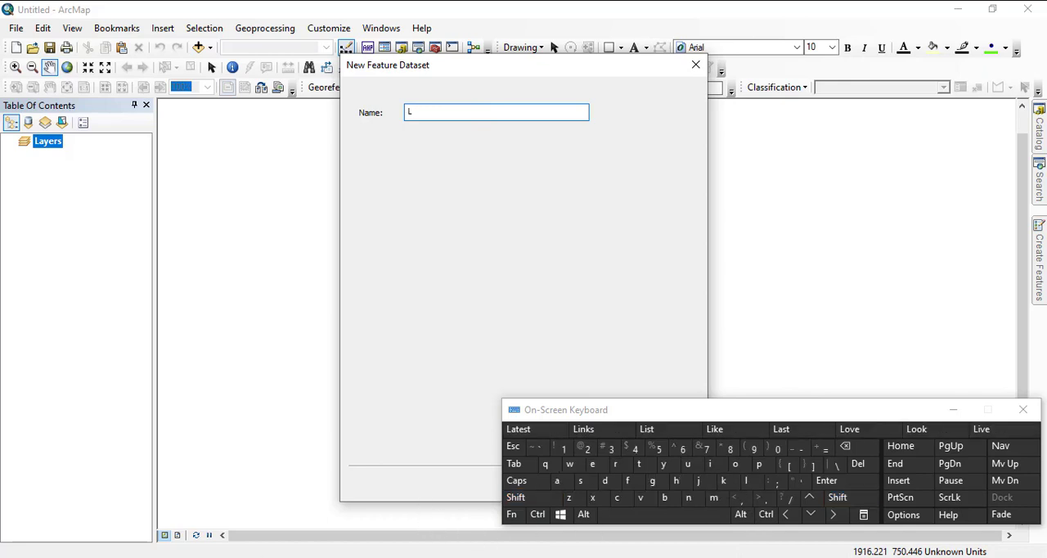
pyautogui.write('aw')
pyautogui.click(952, 412)
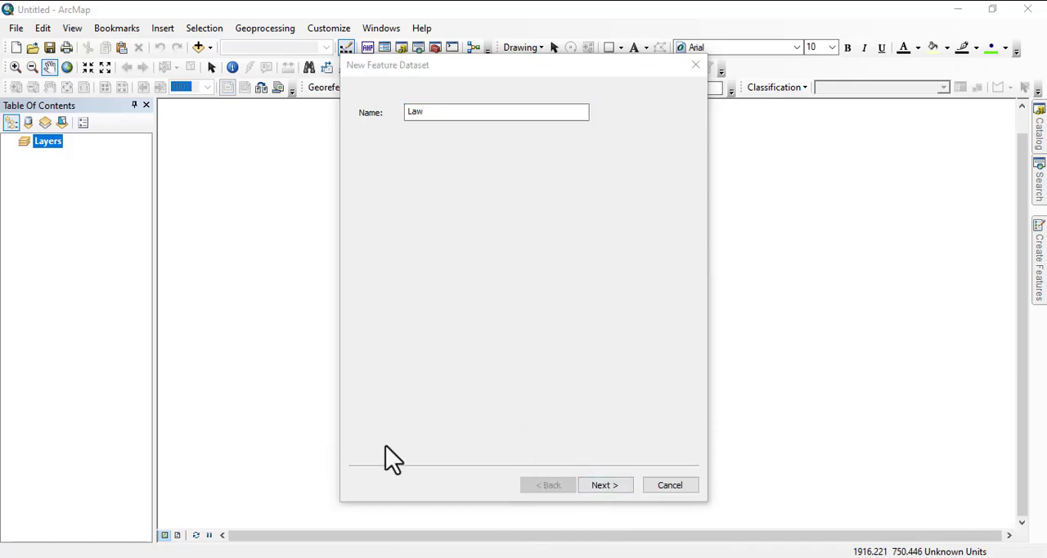
# Finish the Law dataset with the preselected Minna UTM Zone 32N coordinate system, no vertical system and default tolerances.
pyautogui.click(599, 486)
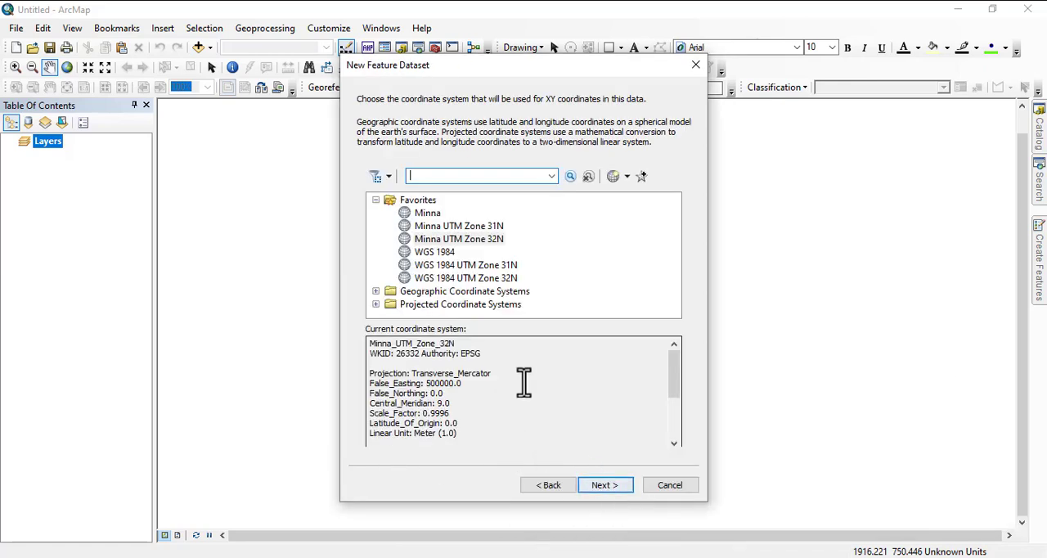
pyautogui.click(608, 488)
pyautogui.click(608, 485)
pyautogui.click(607, 485)
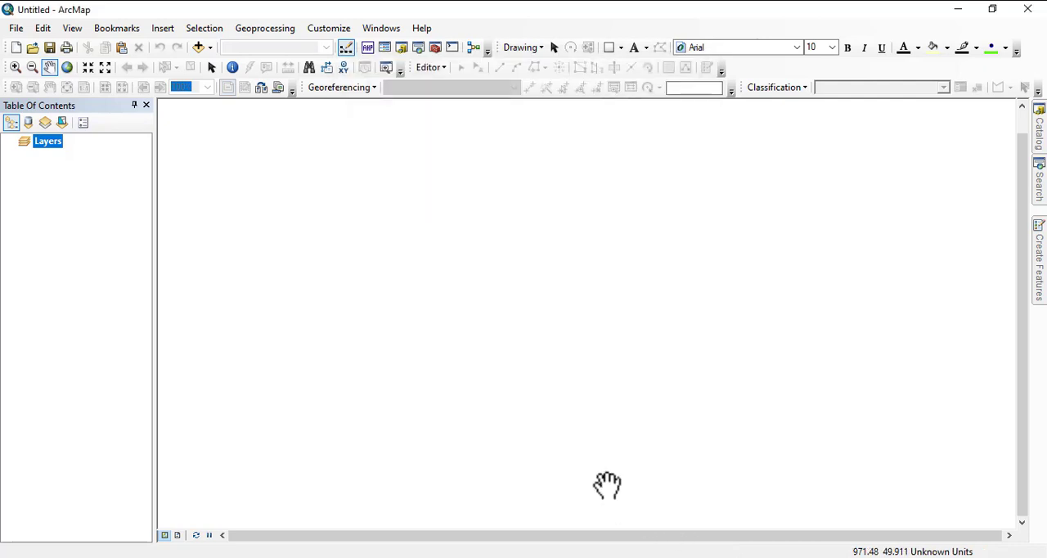
# Start a third feature dataset in the ABU.mdb geodatabase and name it Medicine.
pyautogui.click(1038, 149)
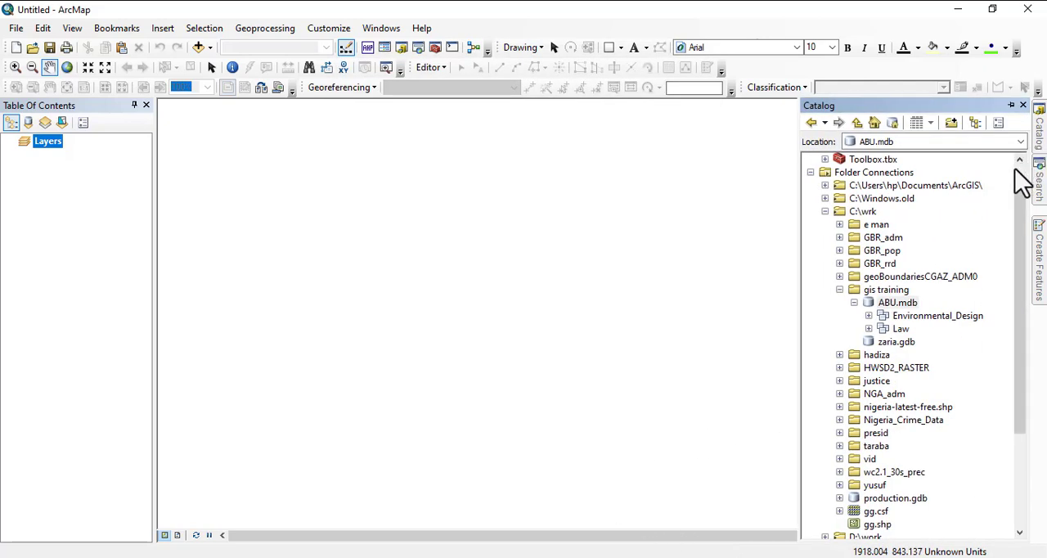
pyautogui.rightClick(897, 306)
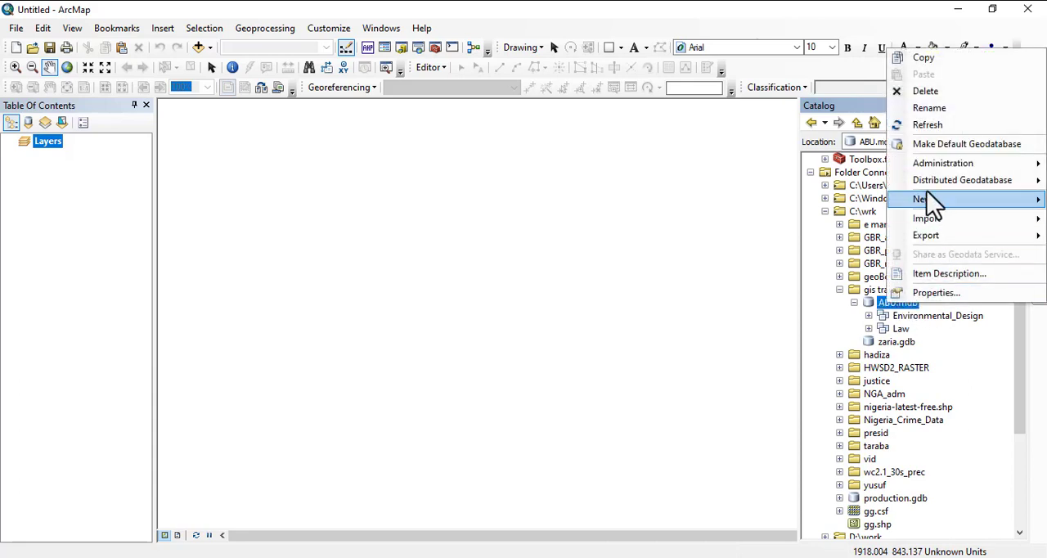
pyautogui.moveTo(925, 204)
pyautogui.click(822, 203)
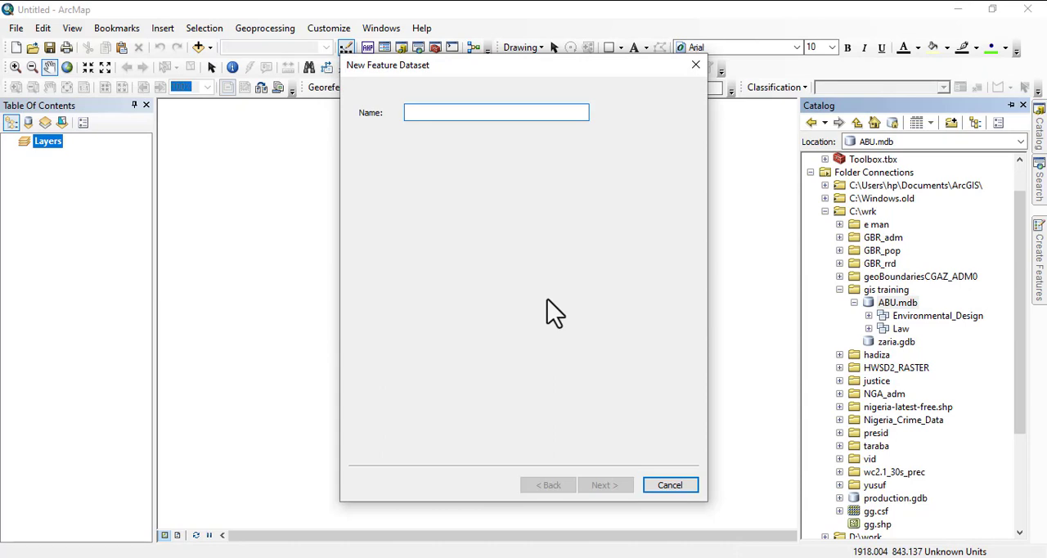
pyautogui.write('Med')
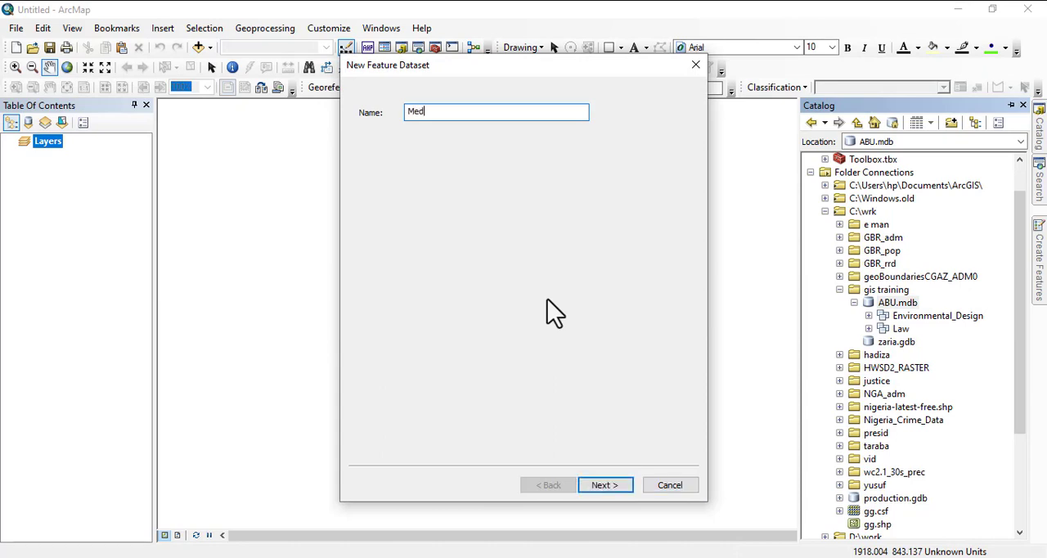
pyautogui.write('icine')
# Finish the Medicine dataset with Minna UTM Zone 32N as its XY coordinate system, no vertical system and default tolerances.
pyautogui.click(603, 485)
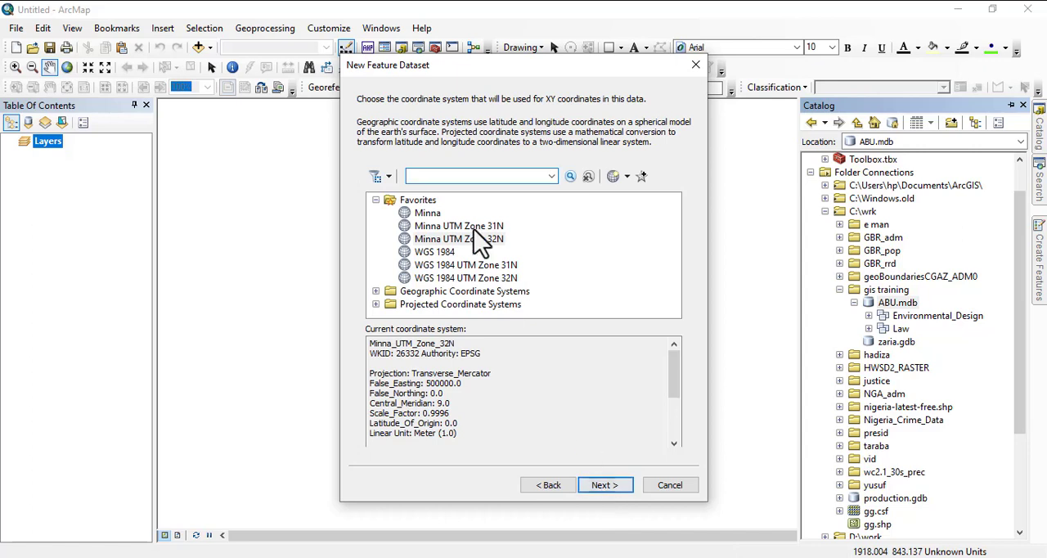
pyautogui.click(475, 239)
pyautogui.click(591, 486)
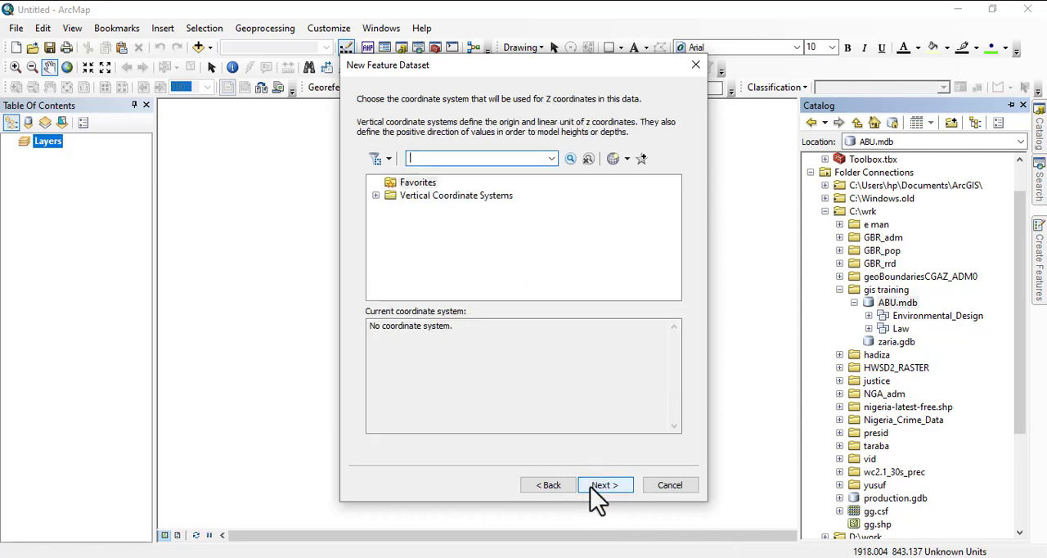
pyautogui.click(590, 486)
pyautogui.click(595, 488)
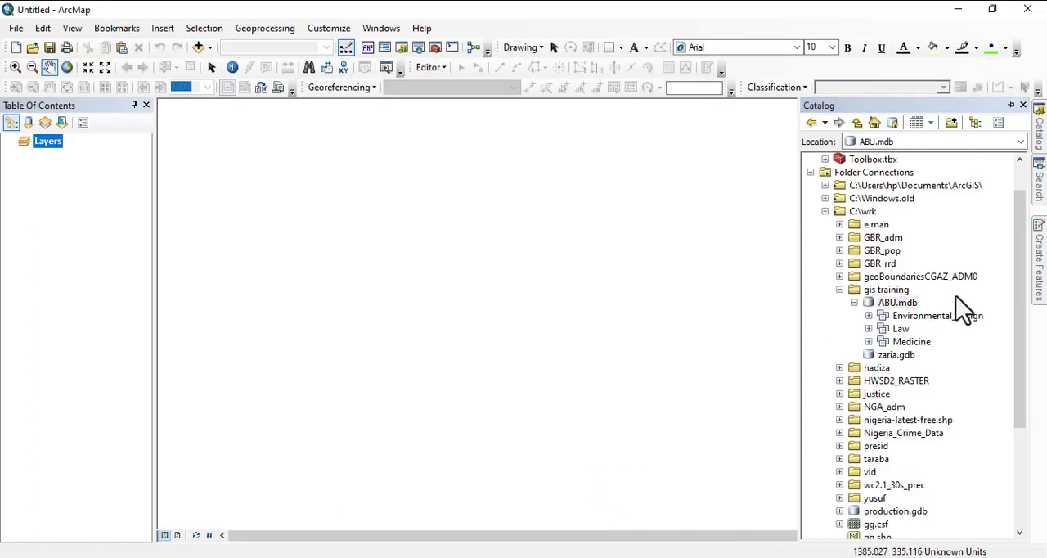
# Create a feature dataset named Art in the ABU.mdb geodatabase, keeping the preselected coordinate system and default tolerances.
pyautogui.rightClick(897, 308)
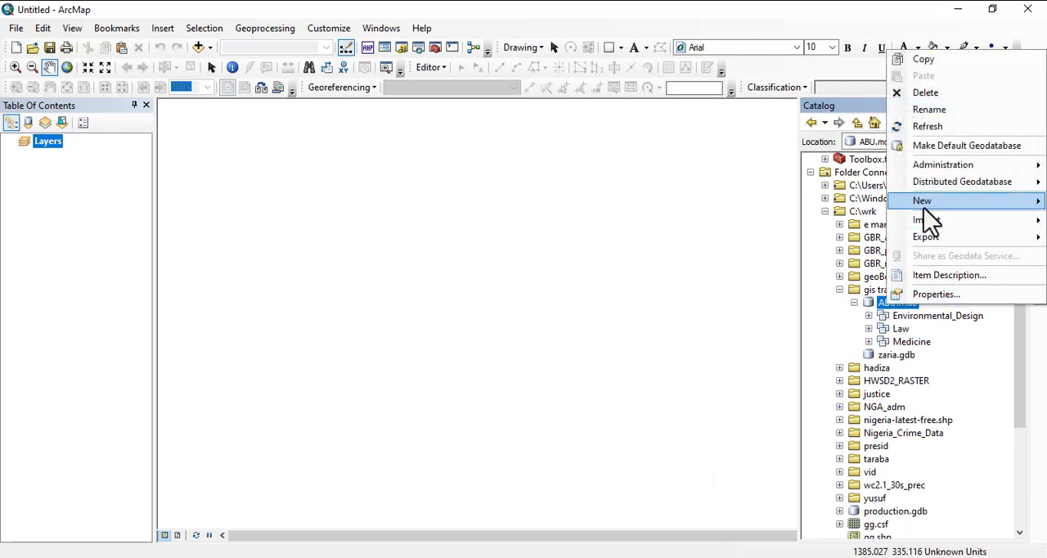
pyautogui.moveTo(923, 208)
pyautogui.click(846, 205)
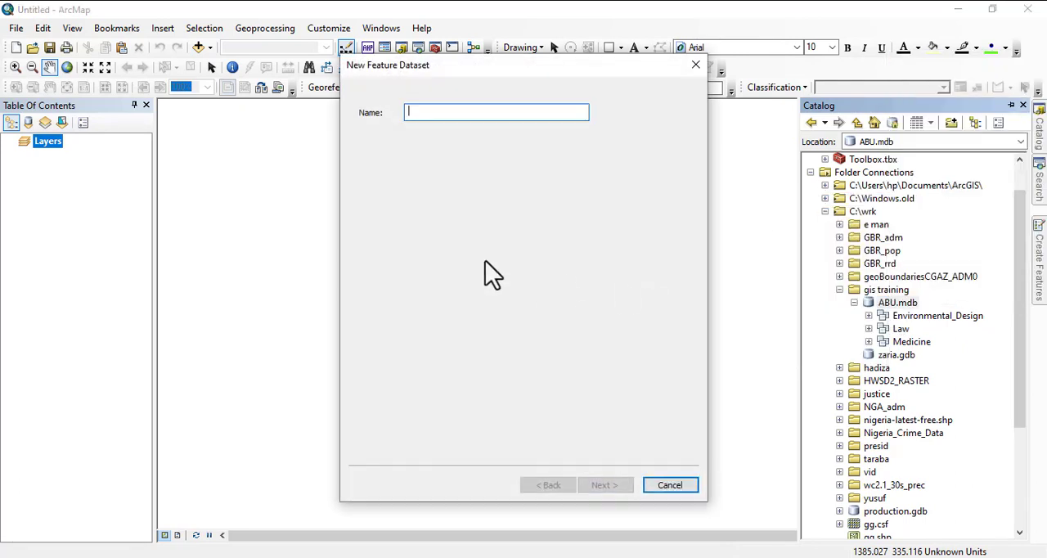
pyautogui.write('Art')
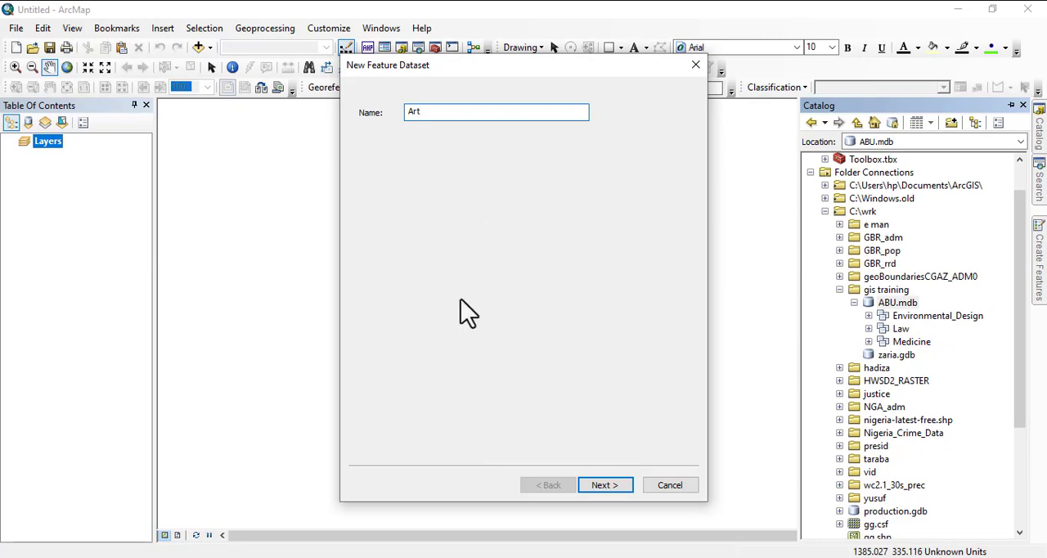
pyautogui.click(604, 486)
pyautogui.click(604, 486)
pyautogui.click(604, 486)
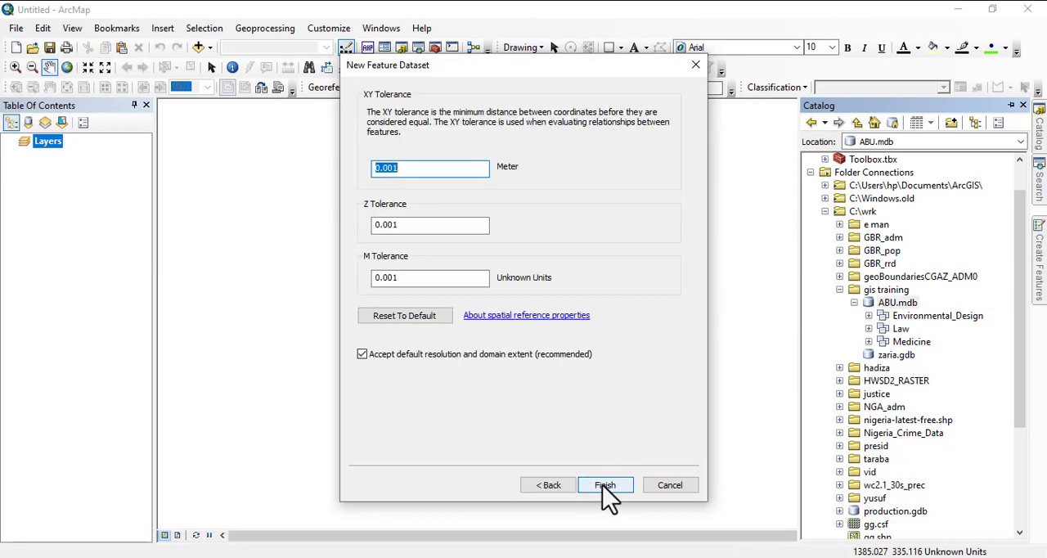
pyautogui.click(604, 486)
# Start another feature dataset in the ABU.mdb geodatabase and name it Life_science.
pyautogui.rightClick(893, 304)
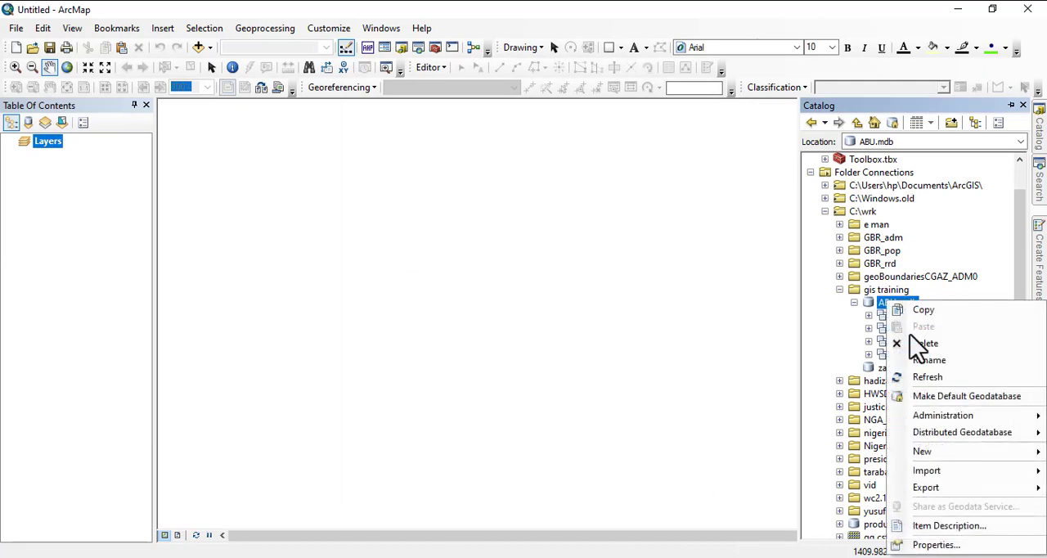
pyautogui.moveTo(908, 455)
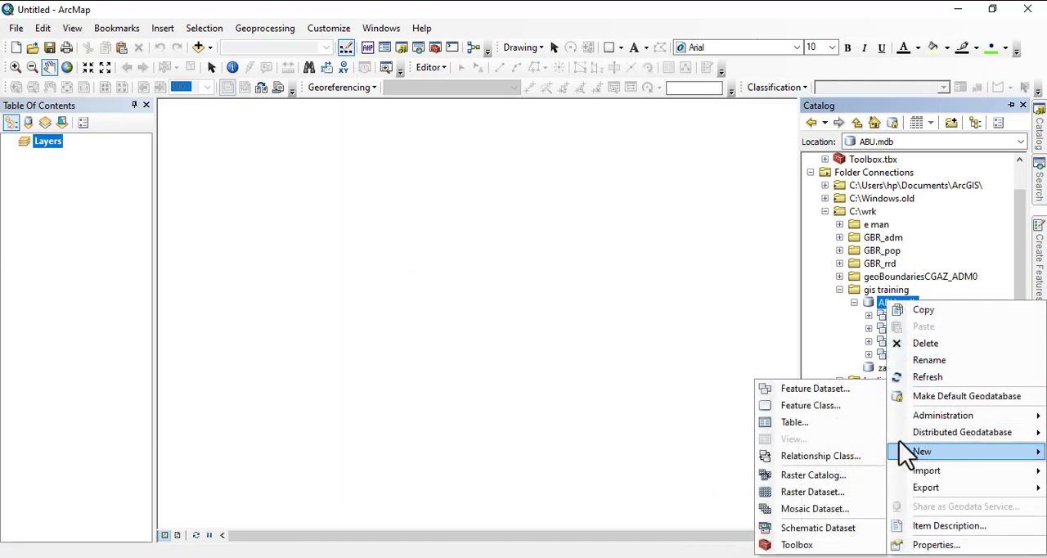
pyautogui.click(806, 391)
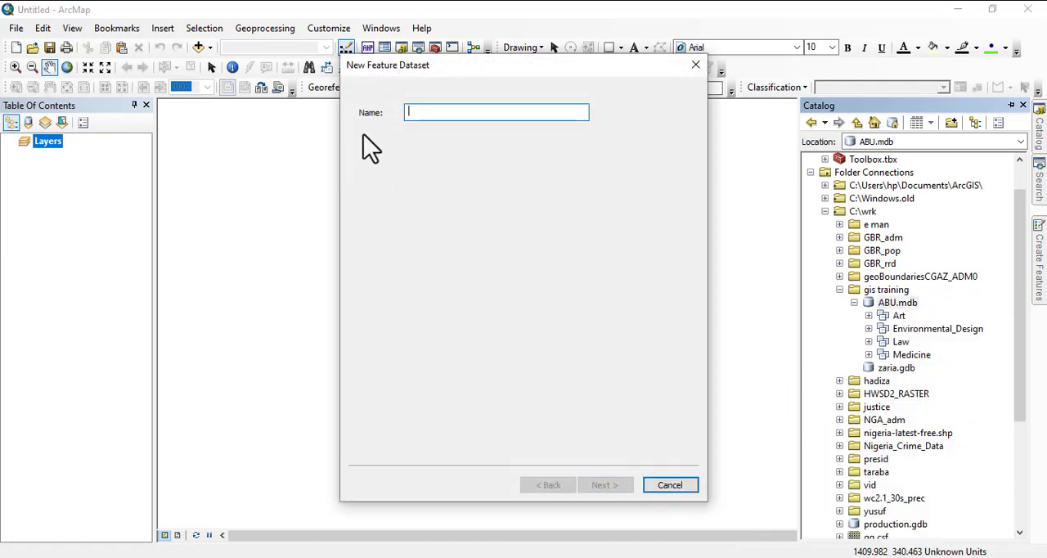
pyautogui.click(590, 557)
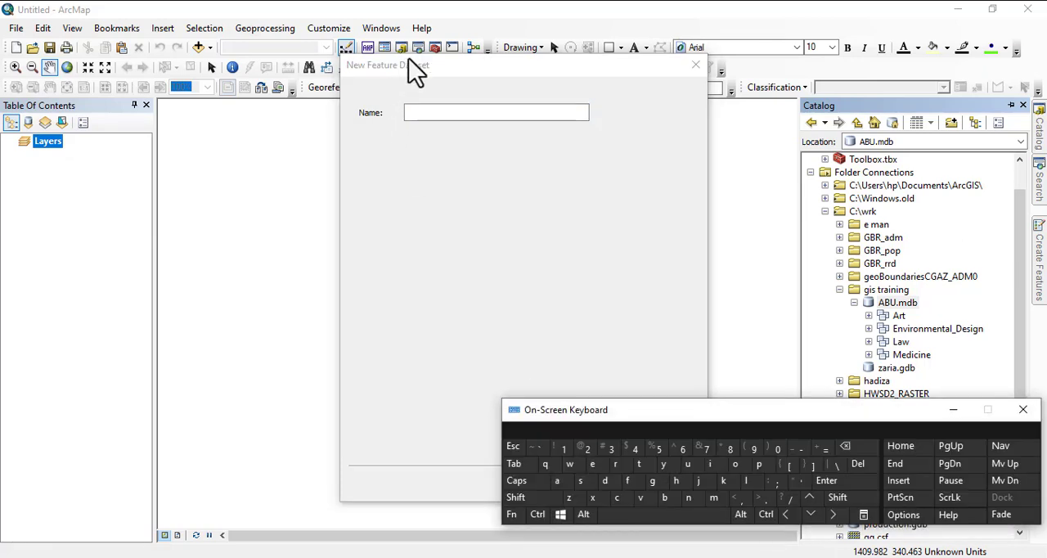
pyautogui.click(427, 112)
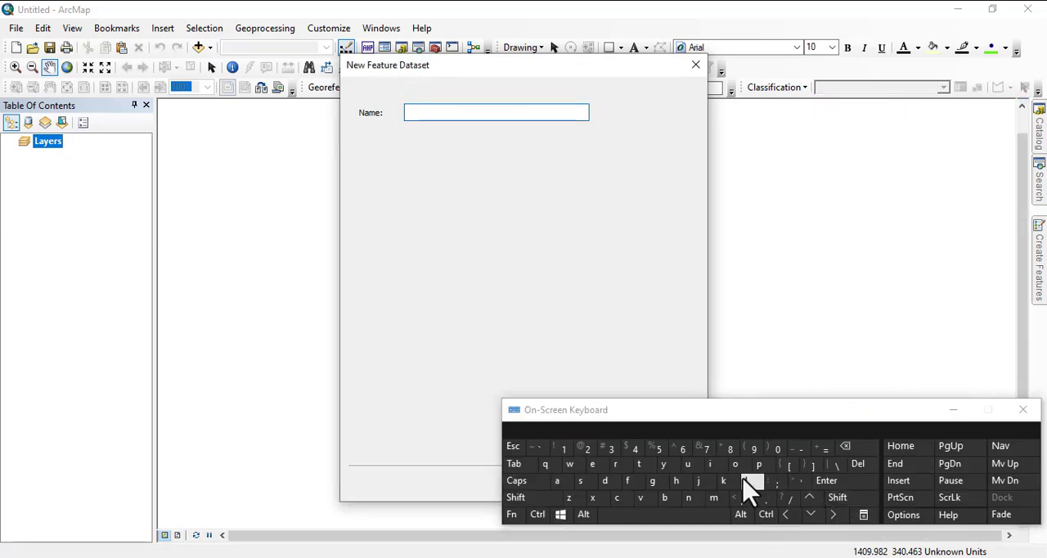
pyautogui.keyDown('shift'); pyautogui.click(745, 481); pyautogui.keyUp('shift')
pyautogui.click(717, 471)
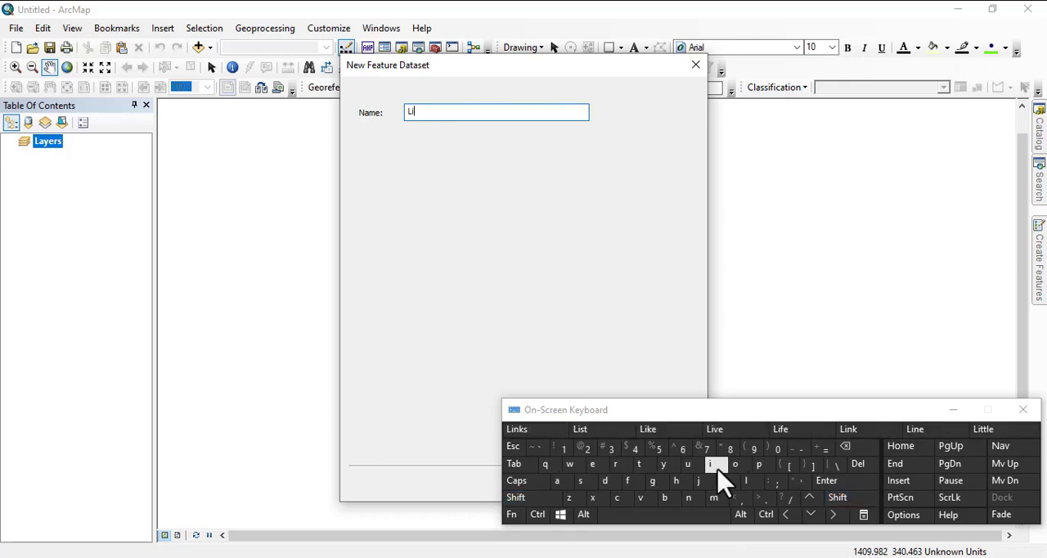
pyautogui.write('fe')
pyautogui.press('shift')
pyautogui.write('_')
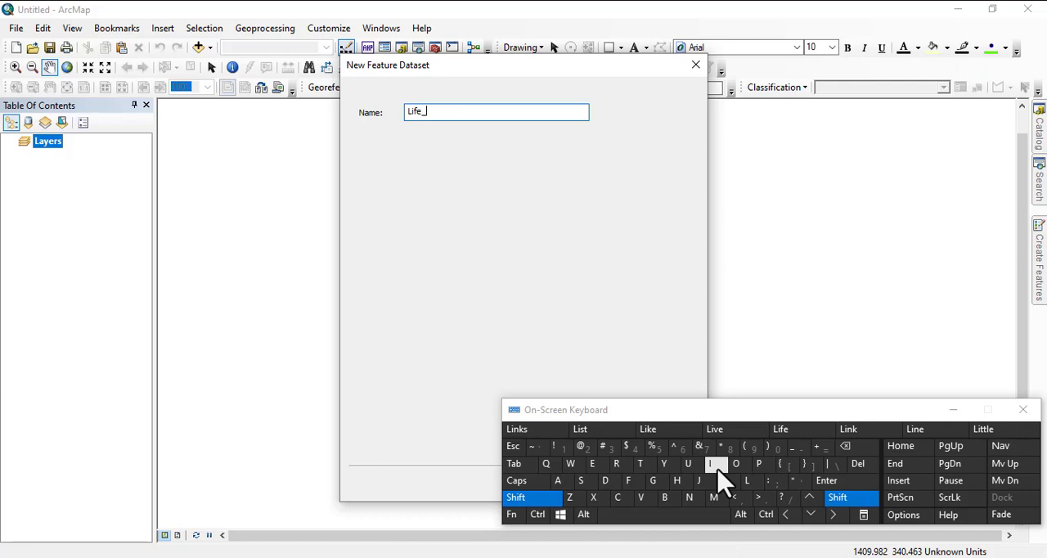
pyautogui.write('sce')
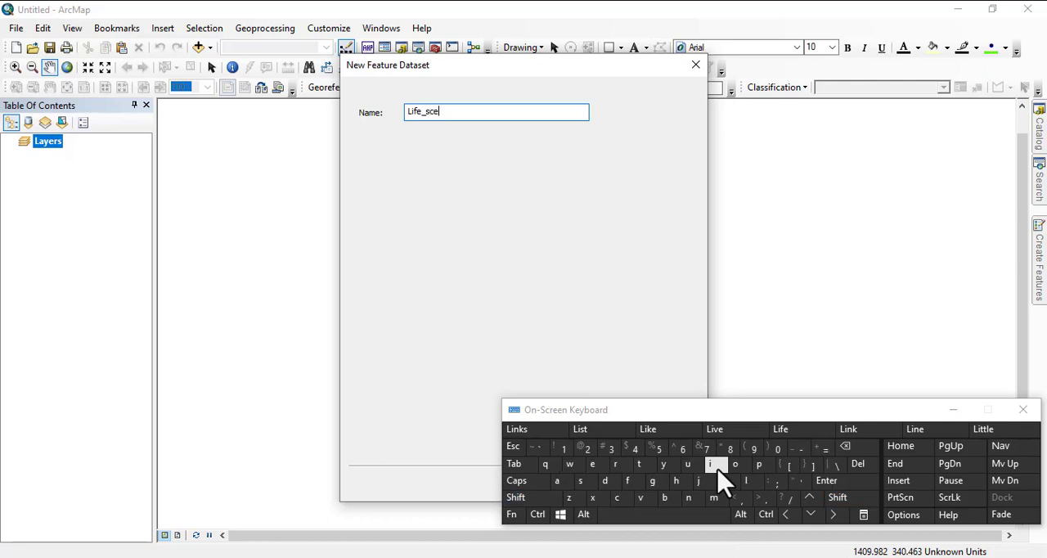
pyautogui.press('BackSpace')
pyautogui.write('ience')
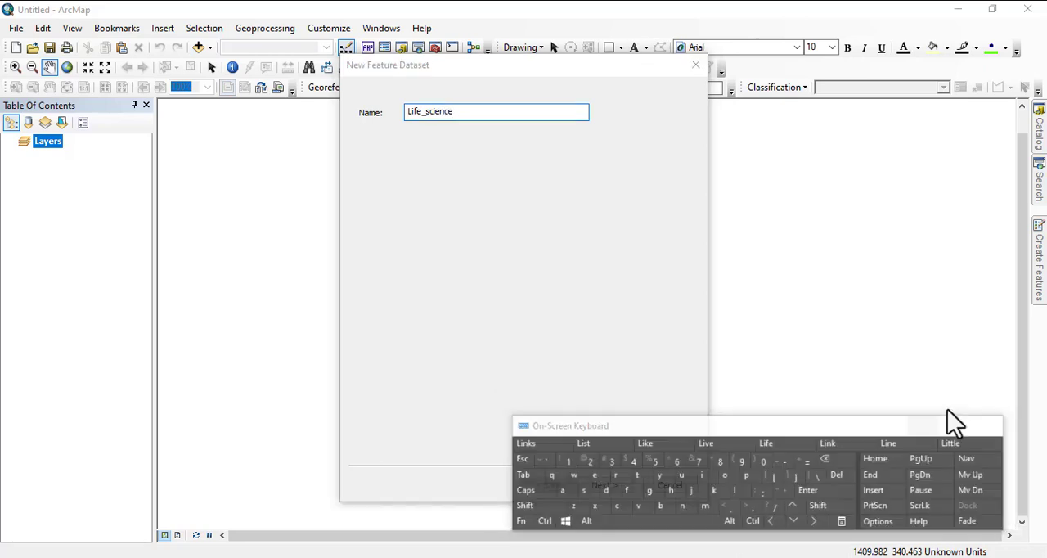
pyautogui.click(950, 409)
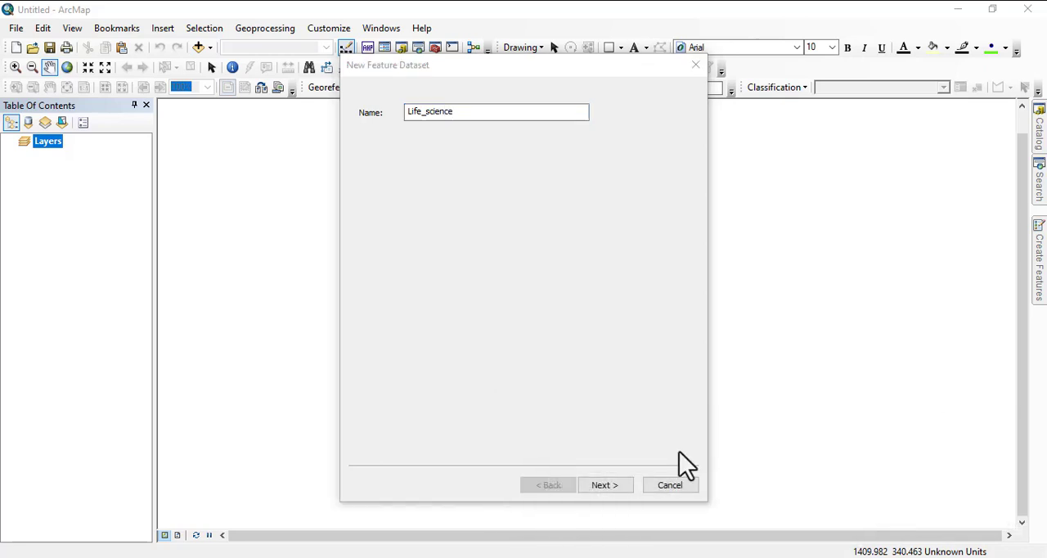
# Finish the Life_science dataset with the preselected coordinate system, no vertical system and default tolerances.
pyautogui.click(597, 485)
pyautogui.click(597, 485)
pyautogui.click(597, 484)
pyautogui.click(603, 485)
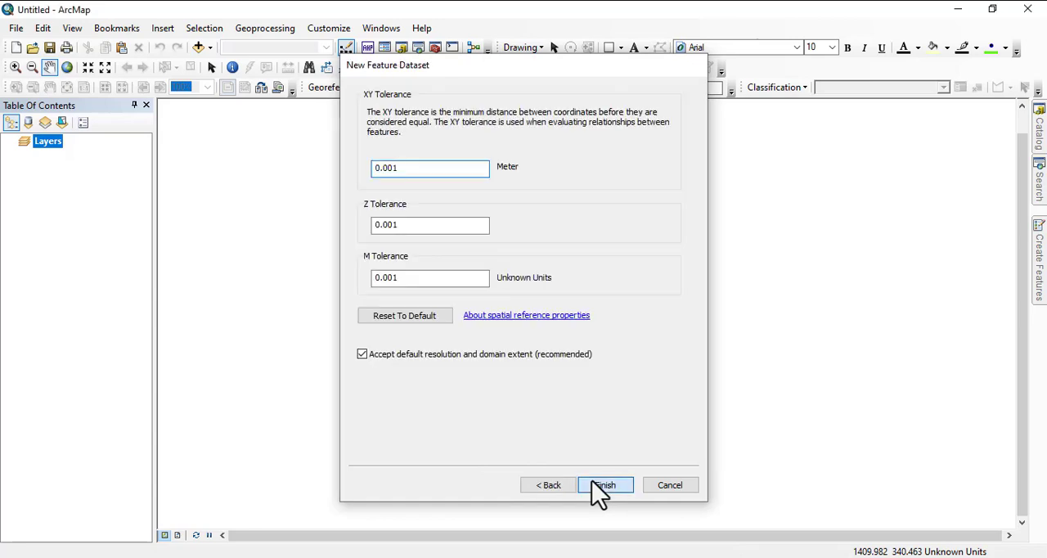
# Start one more feature dataset in the ABU.mdb geodatabase and name it Physcal_science.
pyautogui.click(1038, 131)
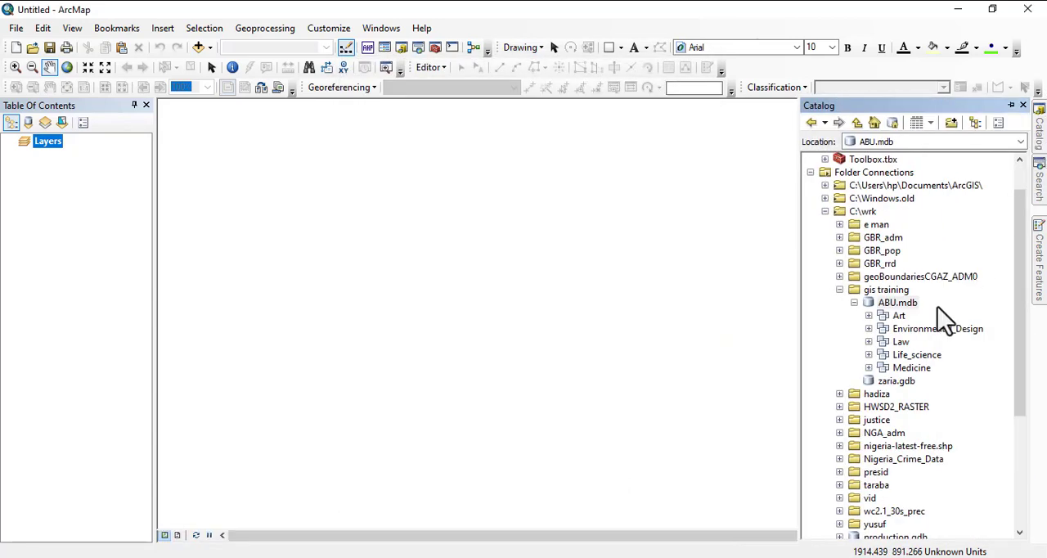
pyautogui.rightClick(898, 304)
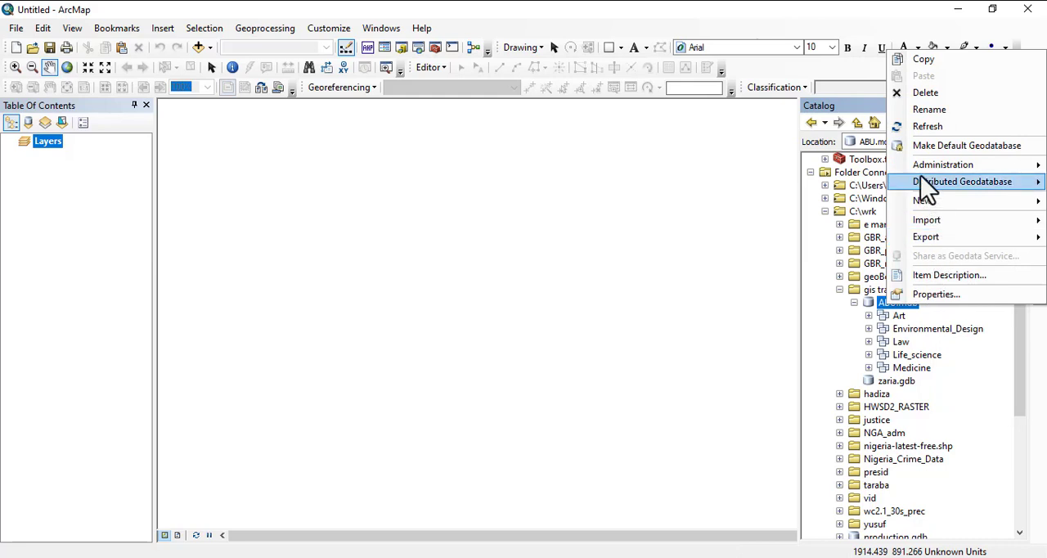
pyautogui.moveTo(937, 208)
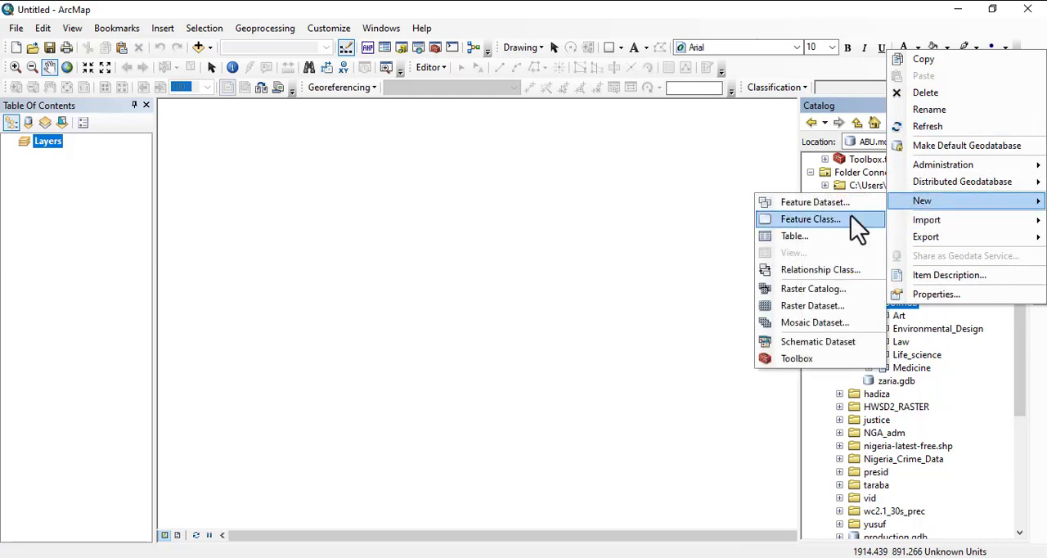
pyautogui.click(826, 204)
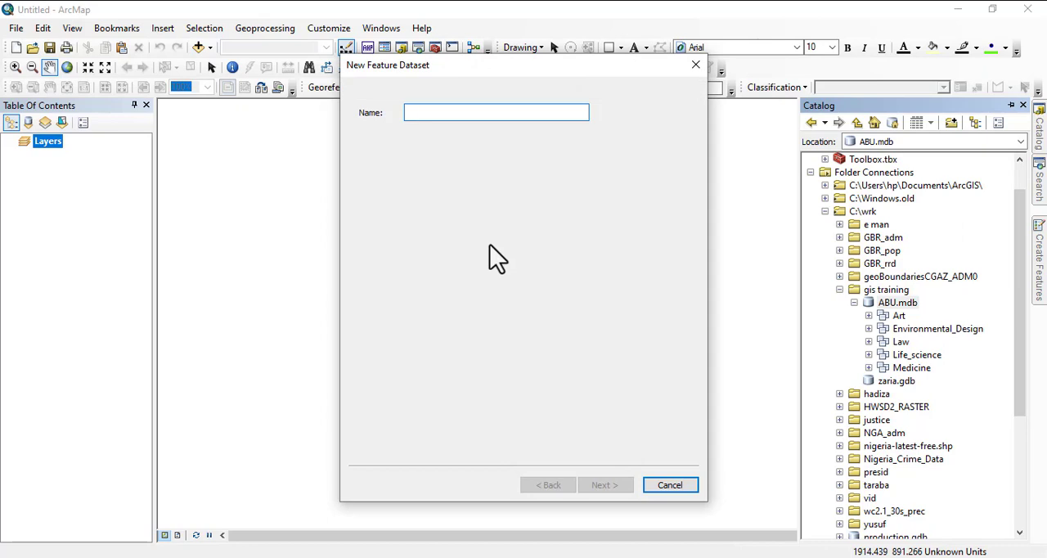
pyautogui.write('Phy')
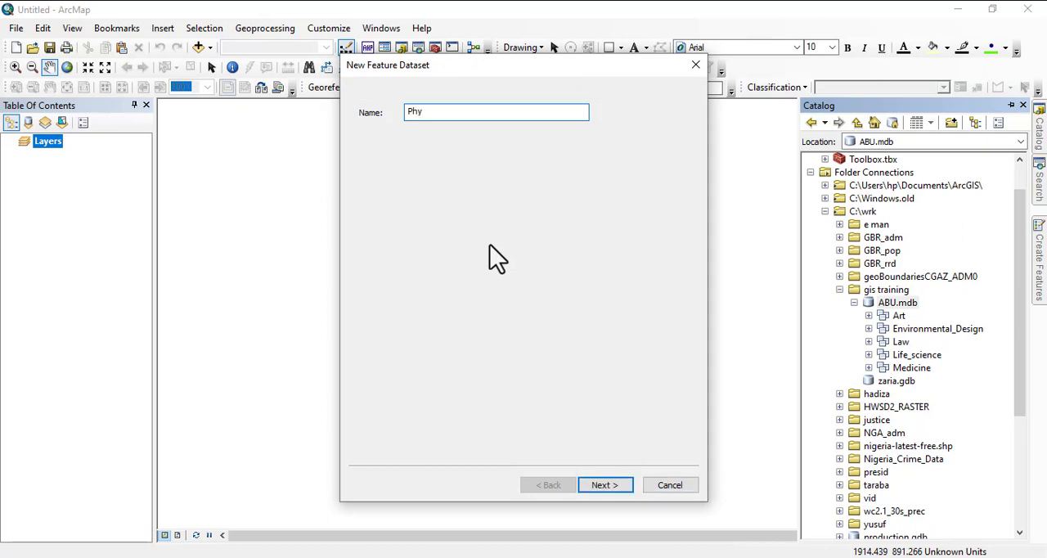
pyautogui.write('sca')
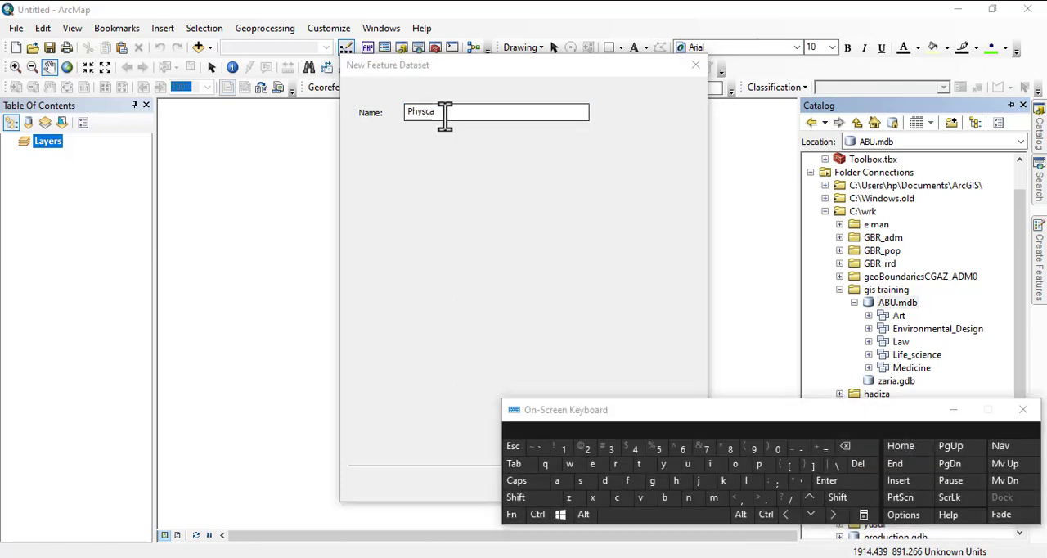
pyautogui.click(445, 115)
pyautogui.click(758, 487)
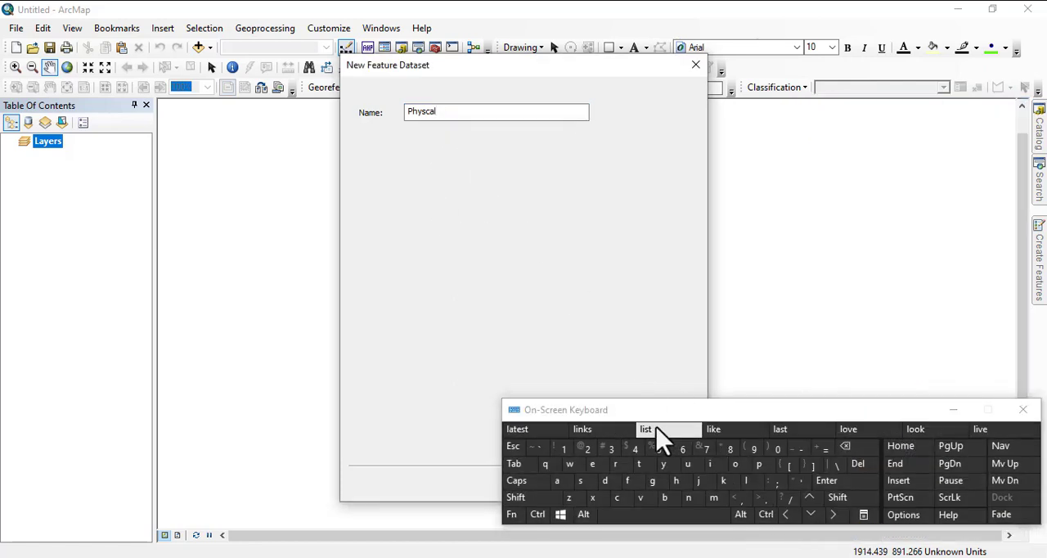
pyautogui.write('_science')
pyautogui.click(953, 409)
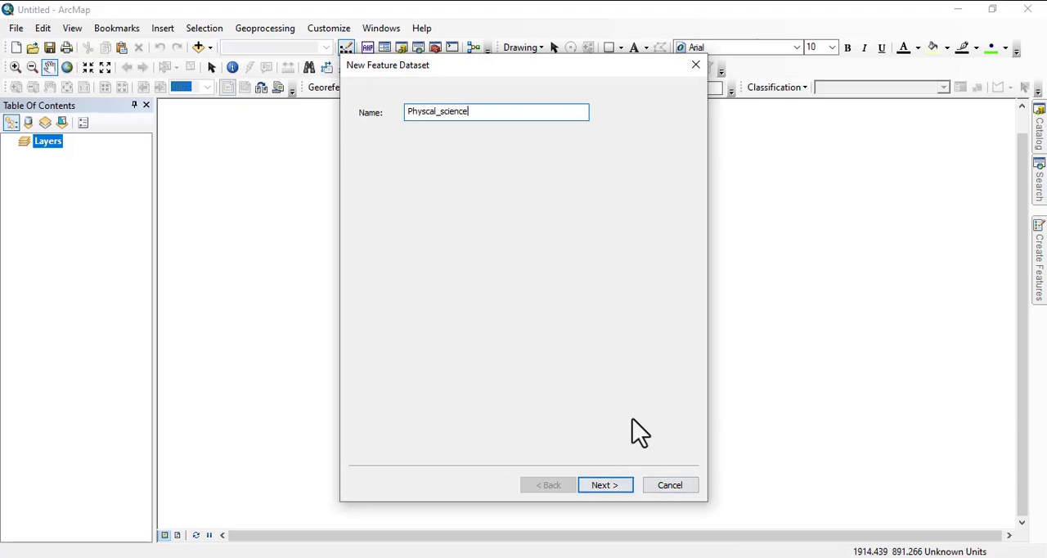
# Finish the Physcal_science dataset with the preselected coordinate system and default tolerances, and bring the Catalog back into view.
pyautogui.click(594, 487)
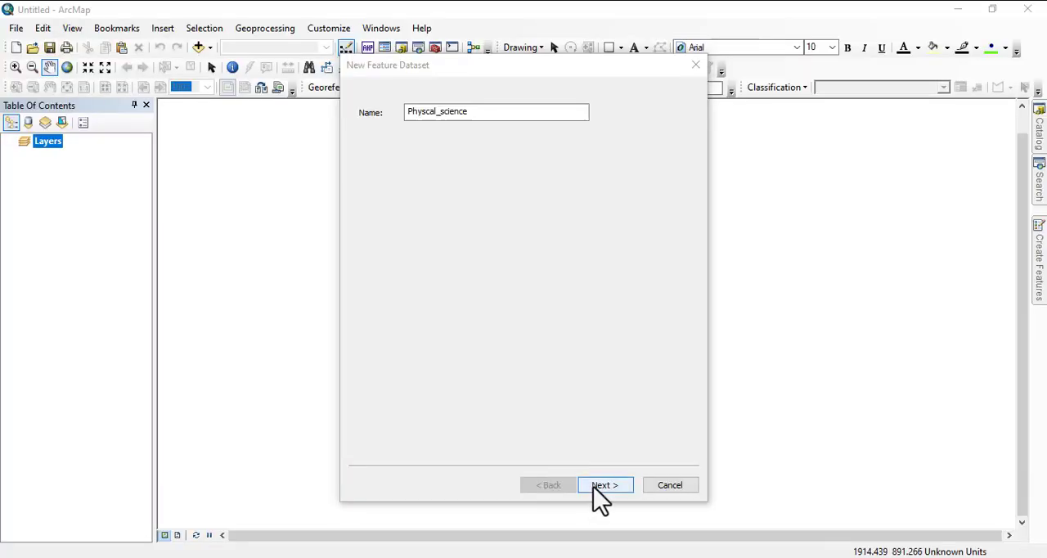
pyautogui.click(594, 486)
pyautogui.click(603, 485)
pyautogui.click(602, 486)
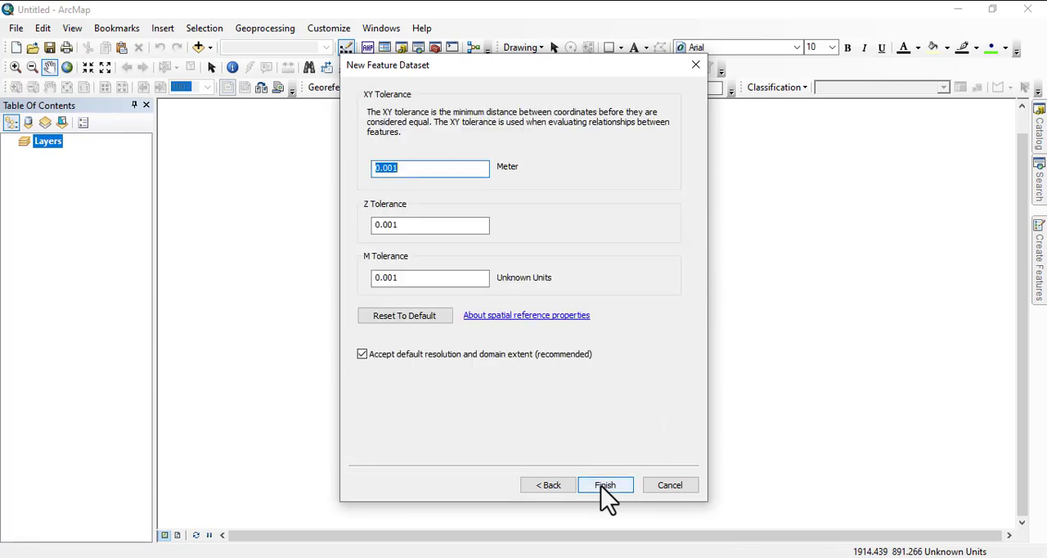
pyautogui.click(601, 486)
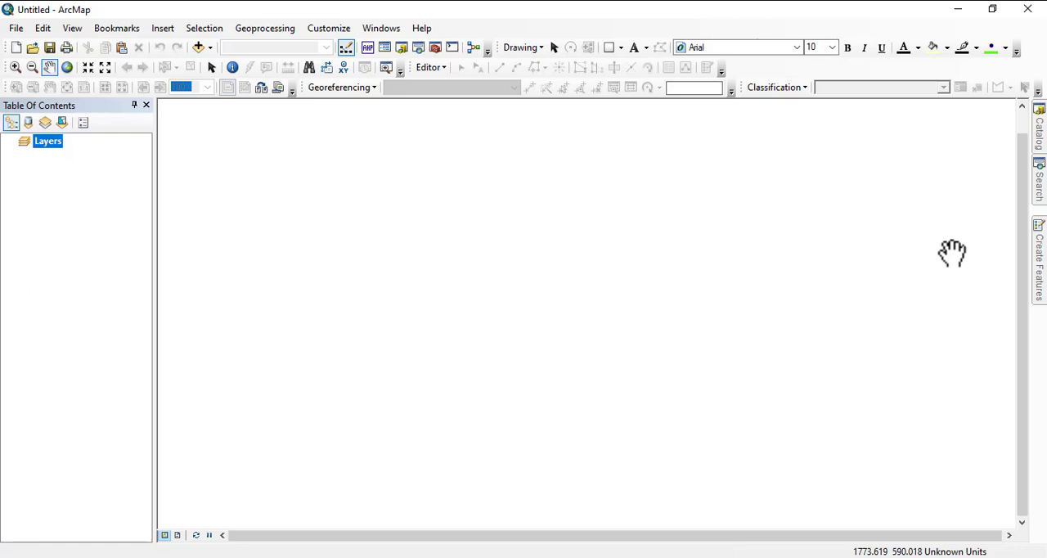
pyautogui.click(1039, 135)
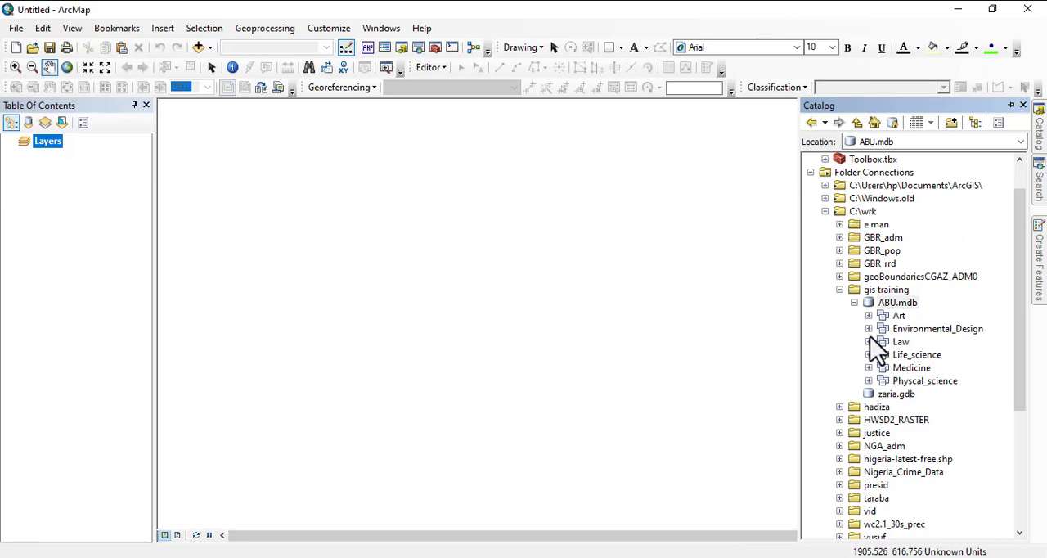
pyautogui.click(742, 557)
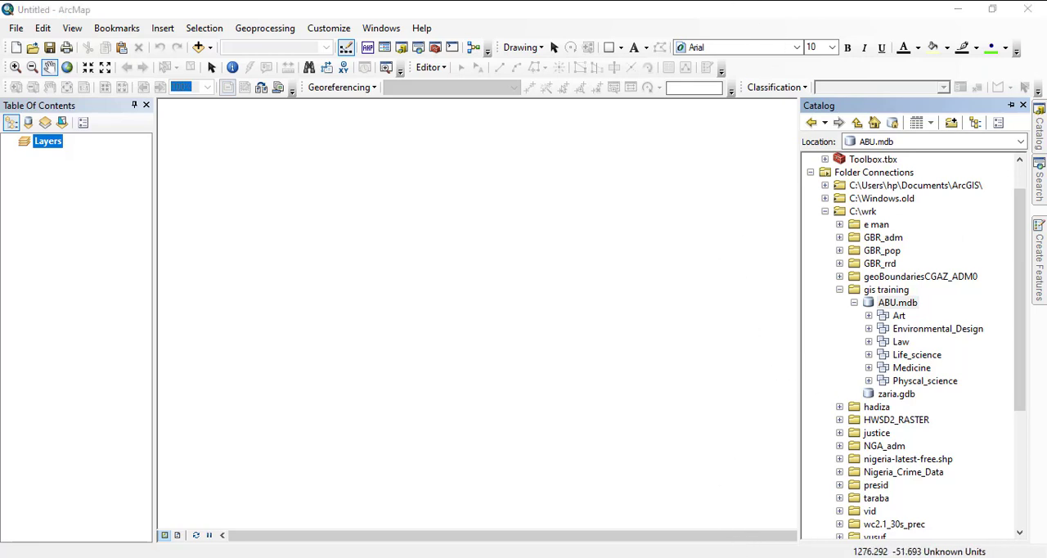
pyautogui.click(385, 13)
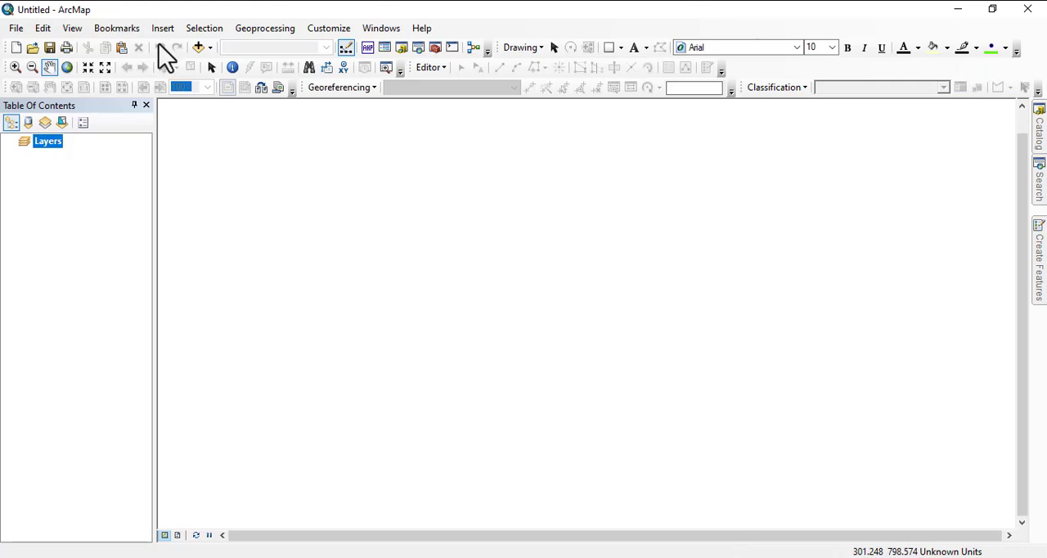